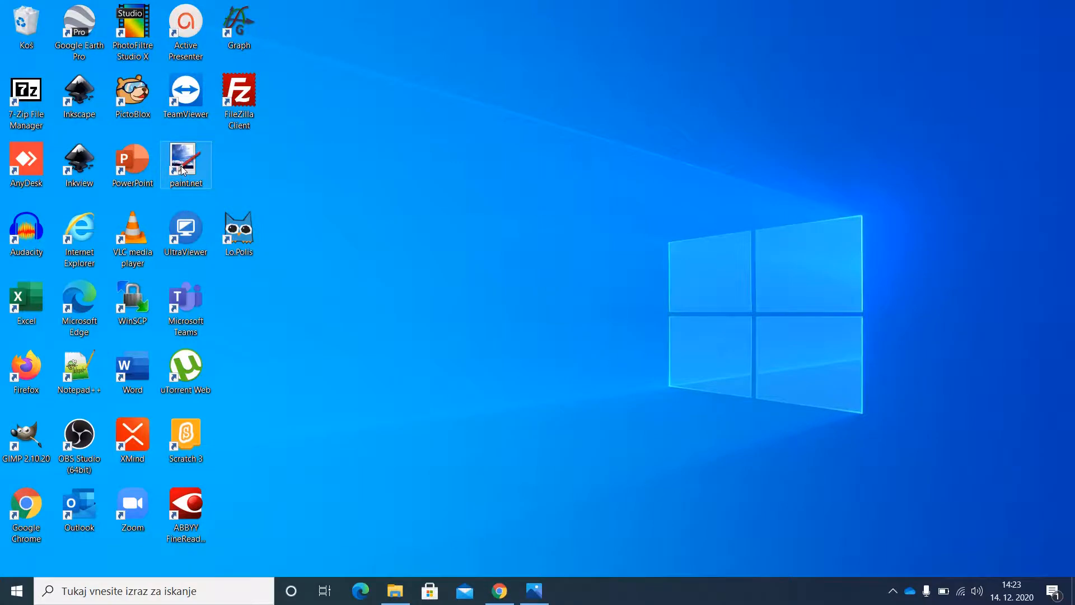
# Launch paint.net and open the image mrBean_pouk_na_daljavo from the Prenosi folder.
pyautogui.doubleClick(183, 169)
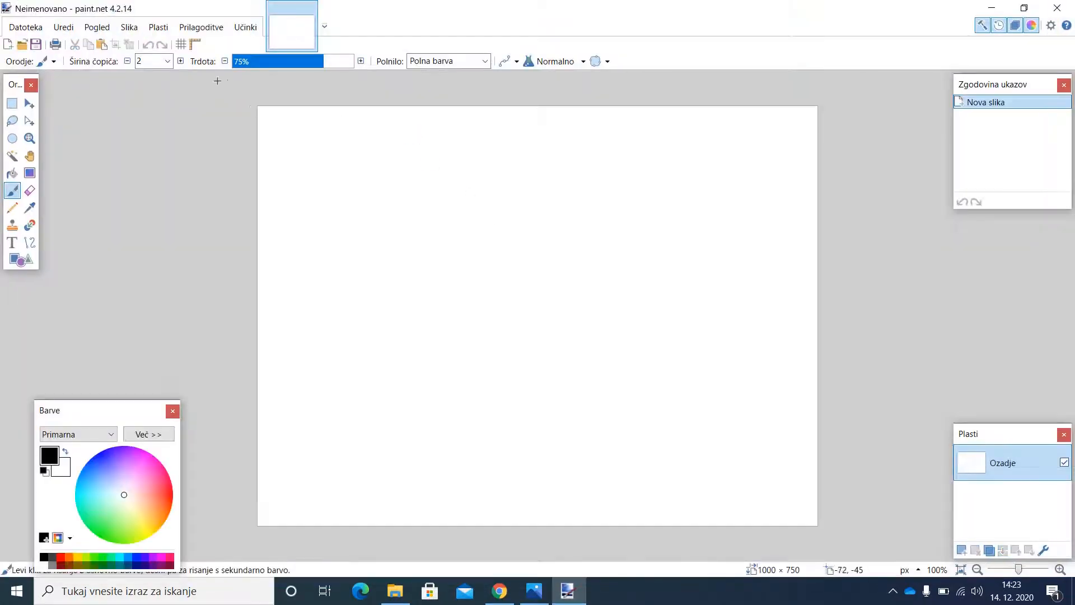
pyautogui.click(25, 27)
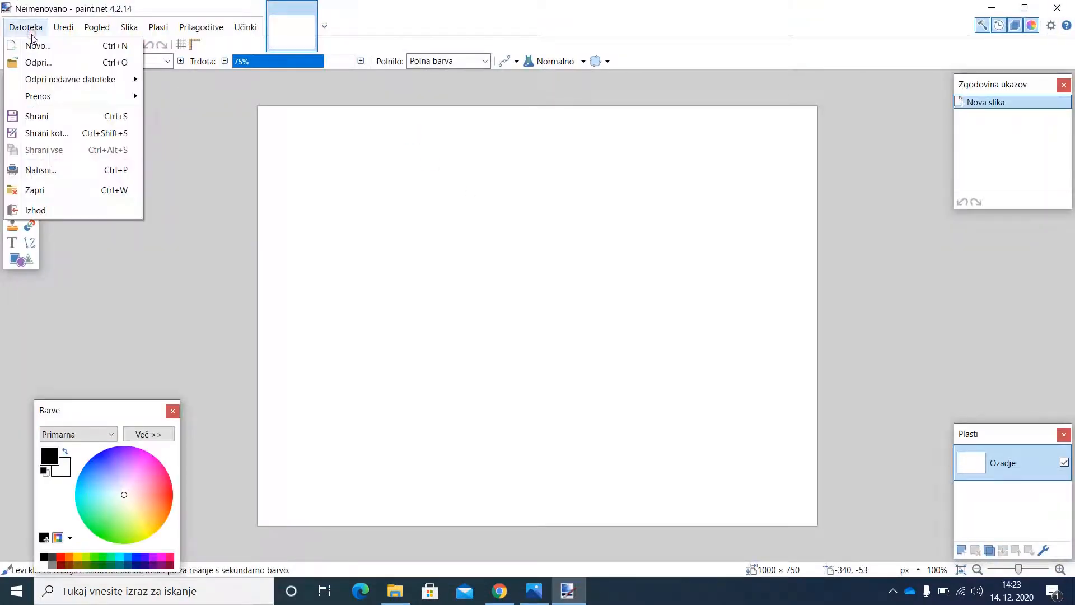
pyautogui.click(45, 64)
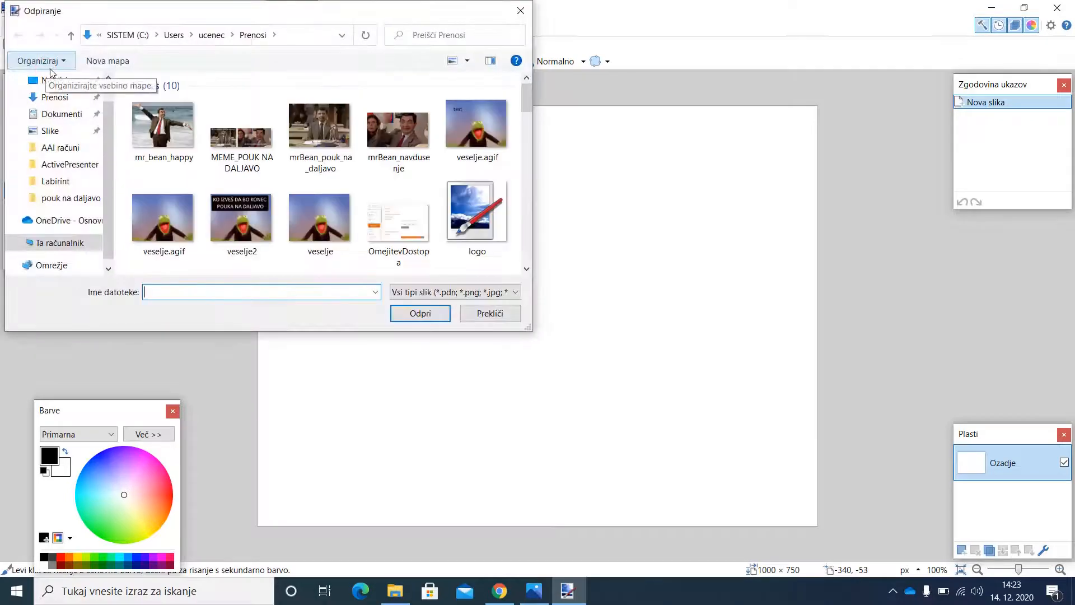
pyautogui.click(338, 141)
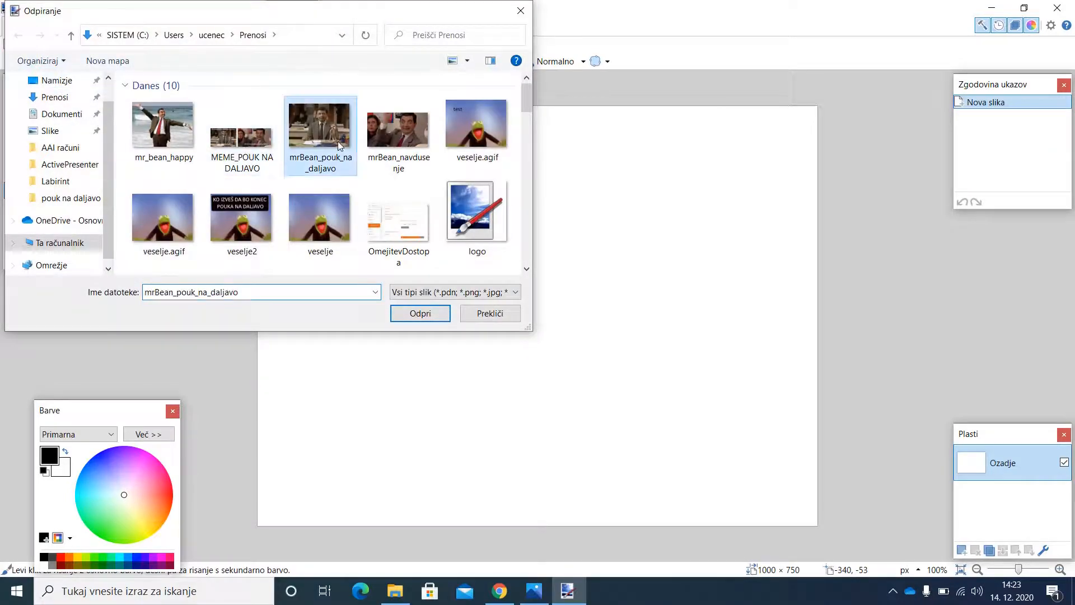
pyautogui.click(415, 318)
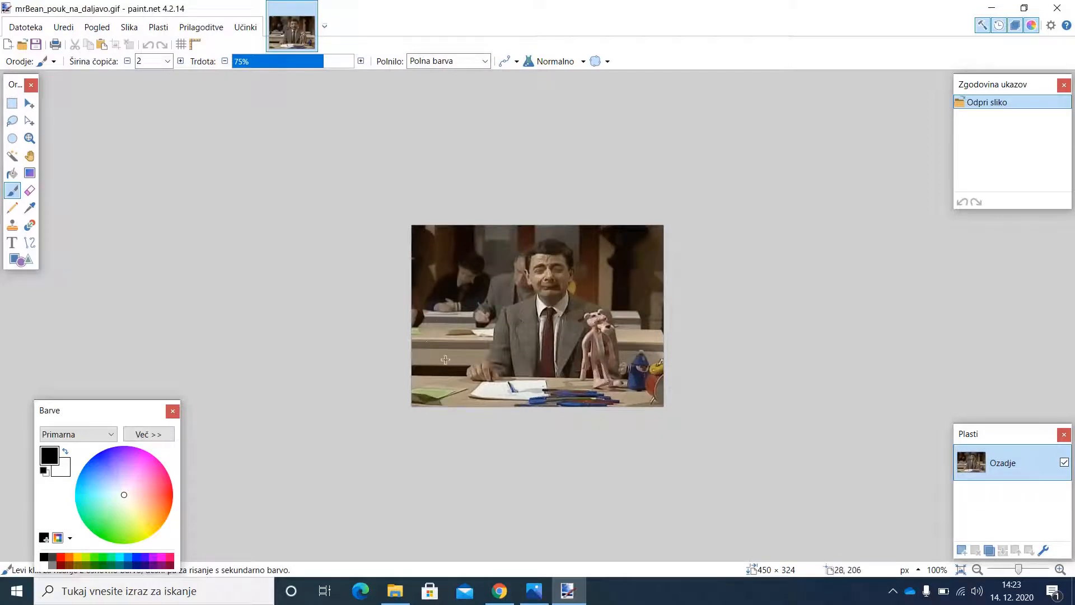
# Open the image mrBean_navdusenje from the Prenosi folder as a second picture.
pyautogui.click(26, 27)
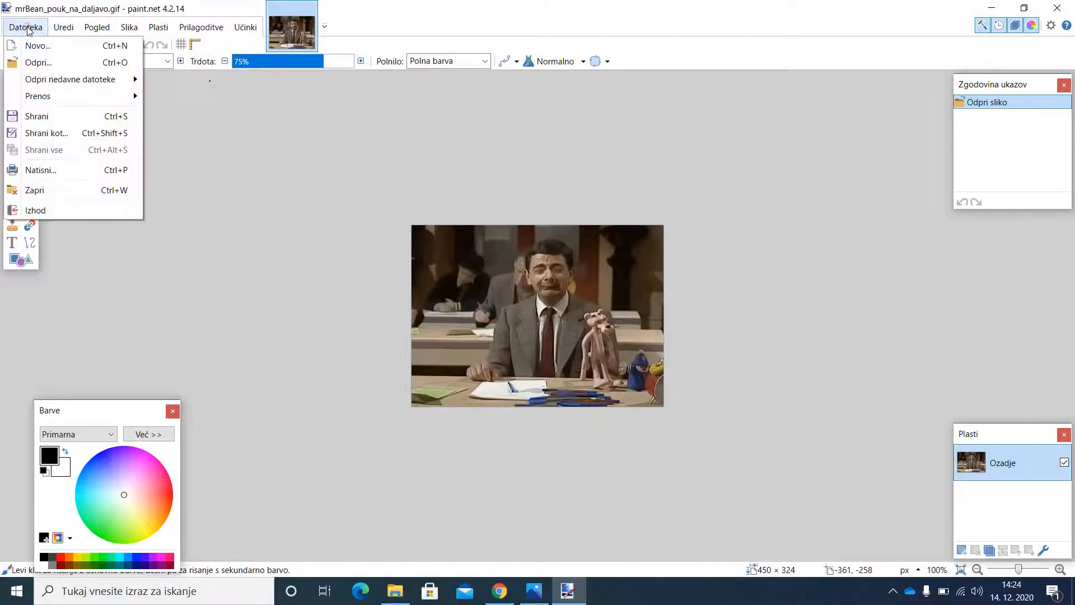
pyautogui.click(44, 63)
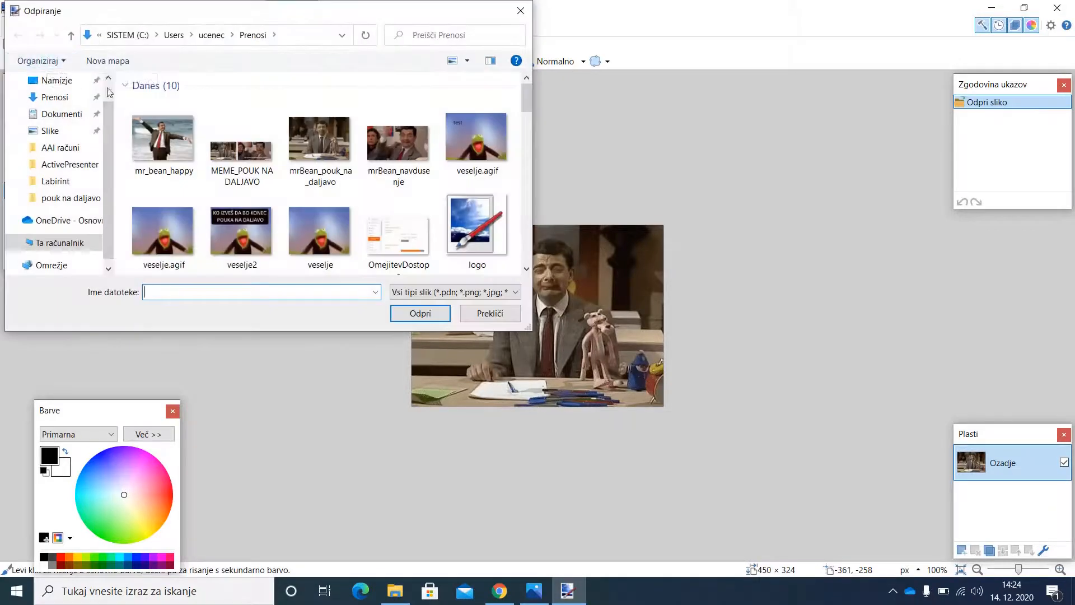
pyautogui.click(392, 147)
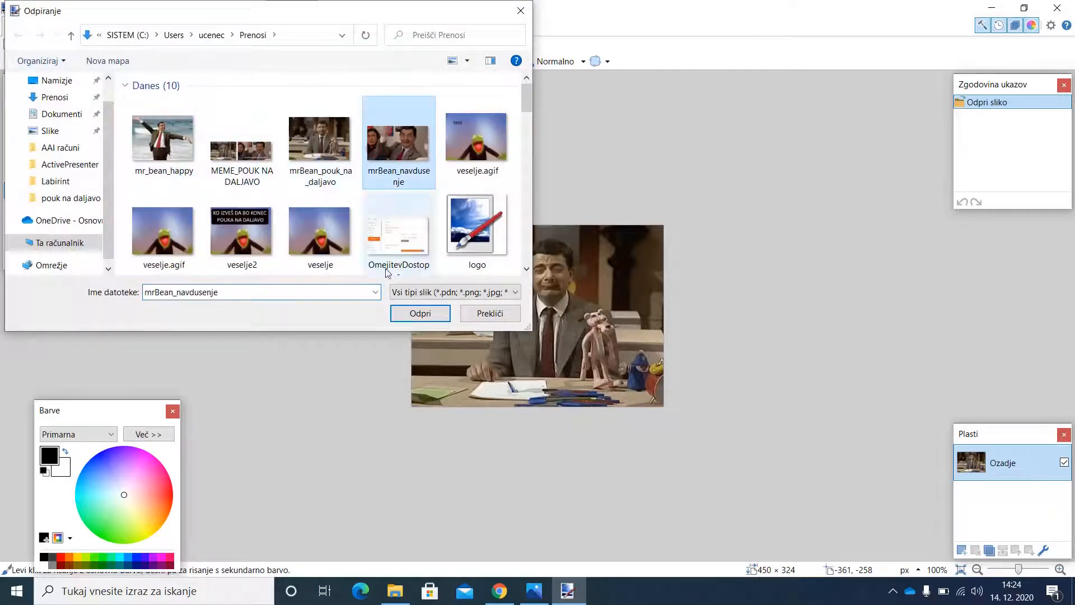
pyautogui.click(399, 313)
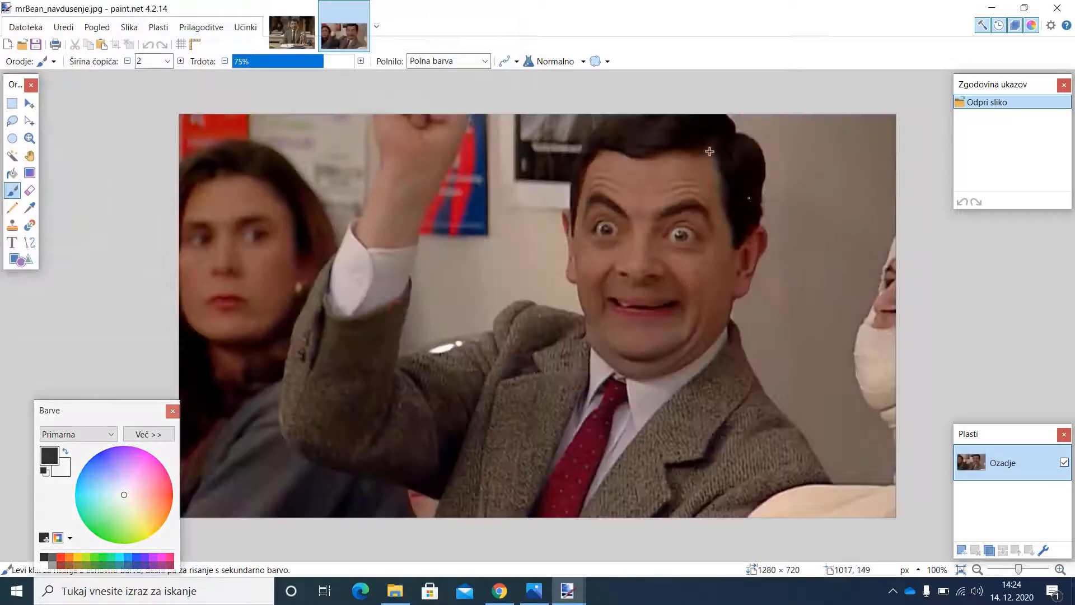
# Check the pixel width and height of the mrBean_pouk_na_daljavo image without changing its size.
pyautogui.click(300, 37)
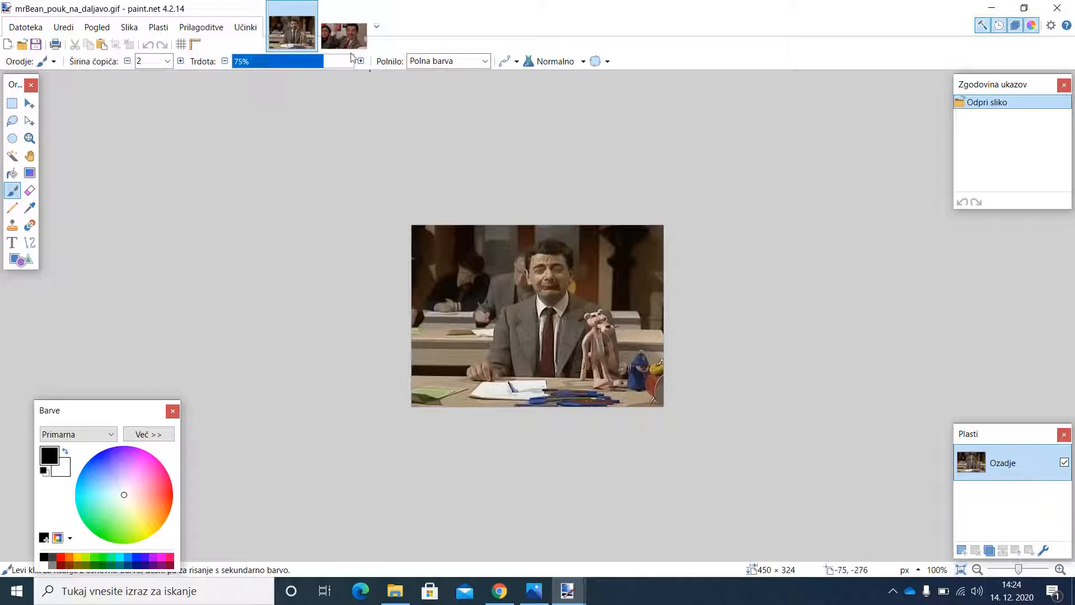
pyautogui.hotkey('ctrl', 'Tab')
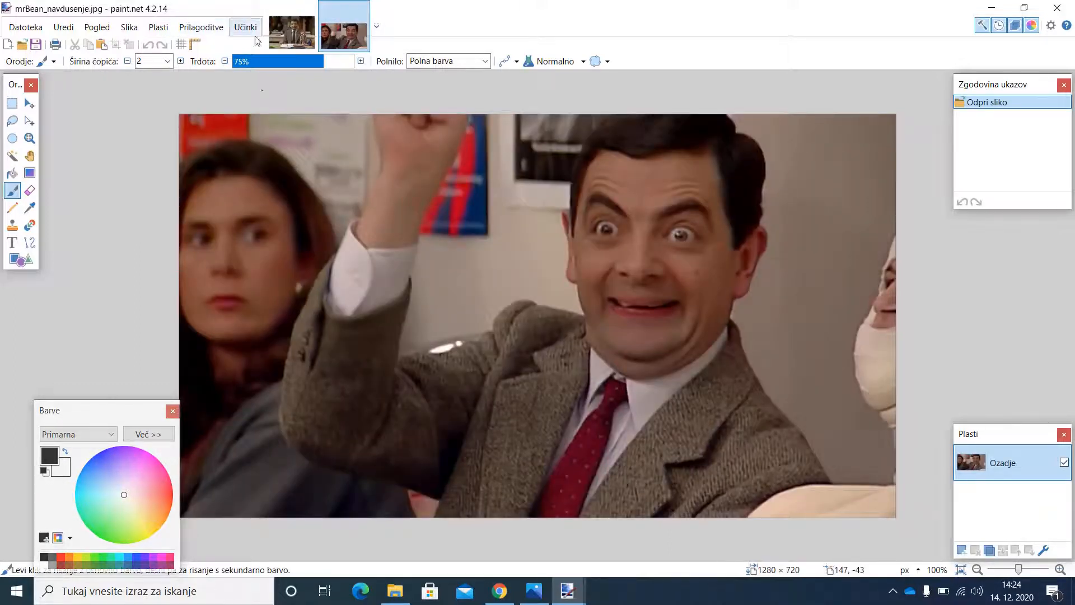
pyautogui.click(291, 32)
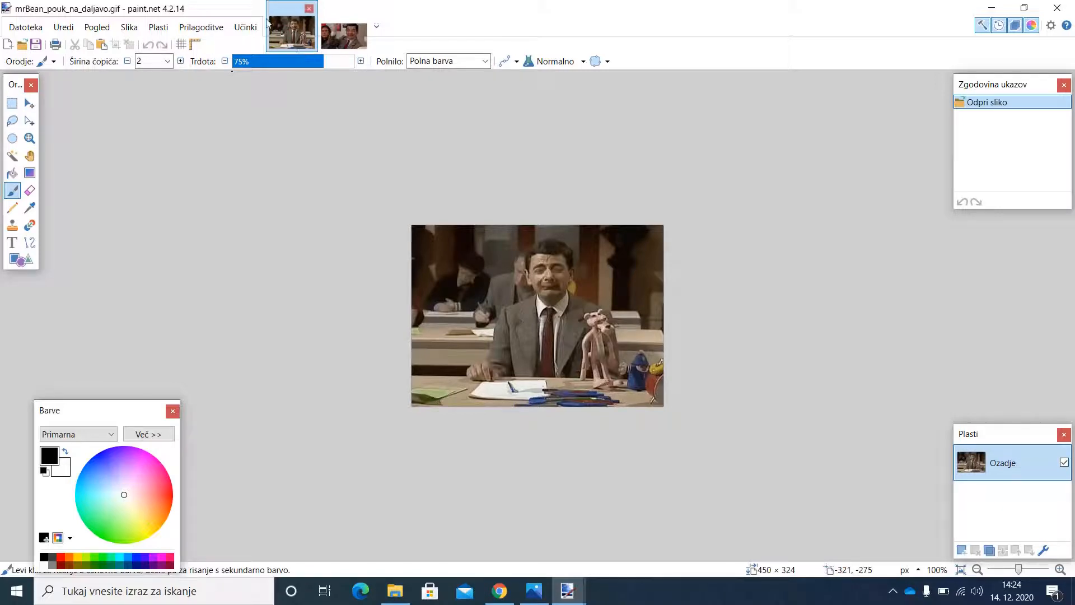
pyautogui.click(128, 26)
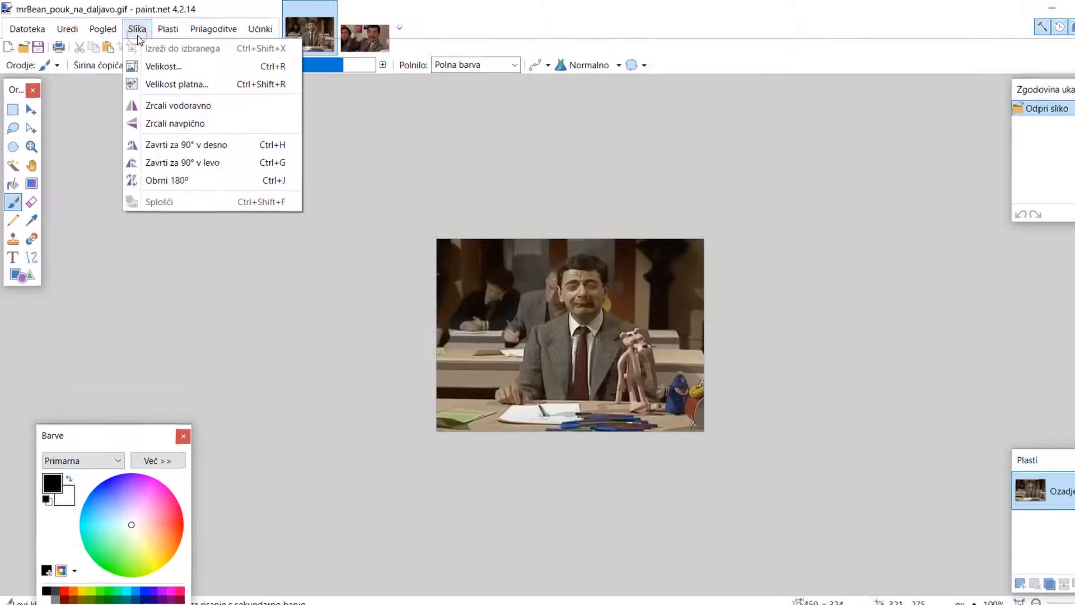
pyautogui.click(163, 66)
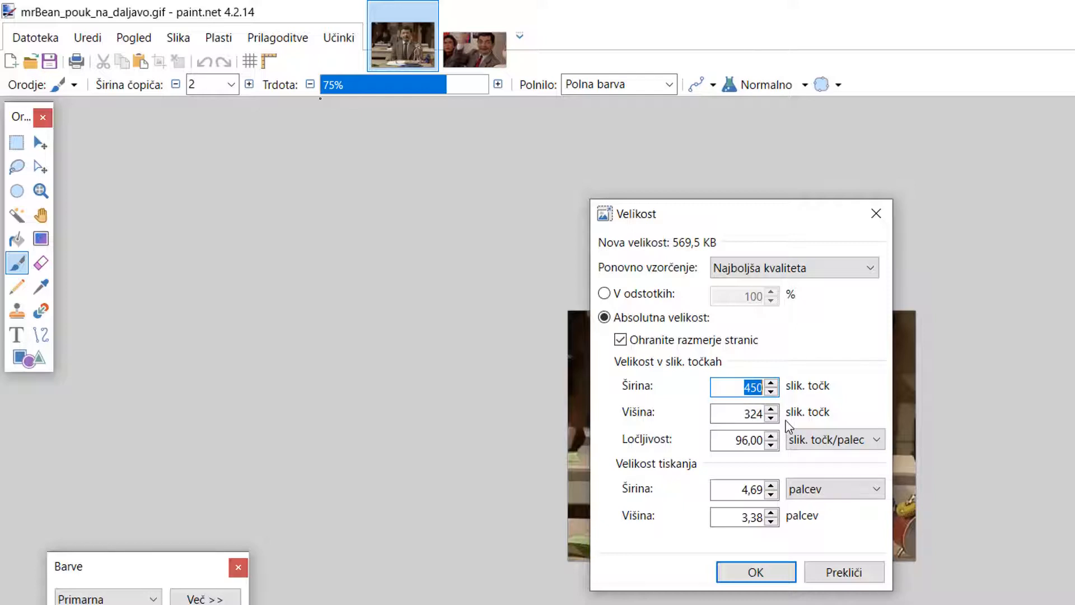
pyautogui.click(874, 212)
# Resize the mrBean_navdusenje image to a height of 324 pixels with its aspect ratio kept.
pyautogui.click(475, 48)
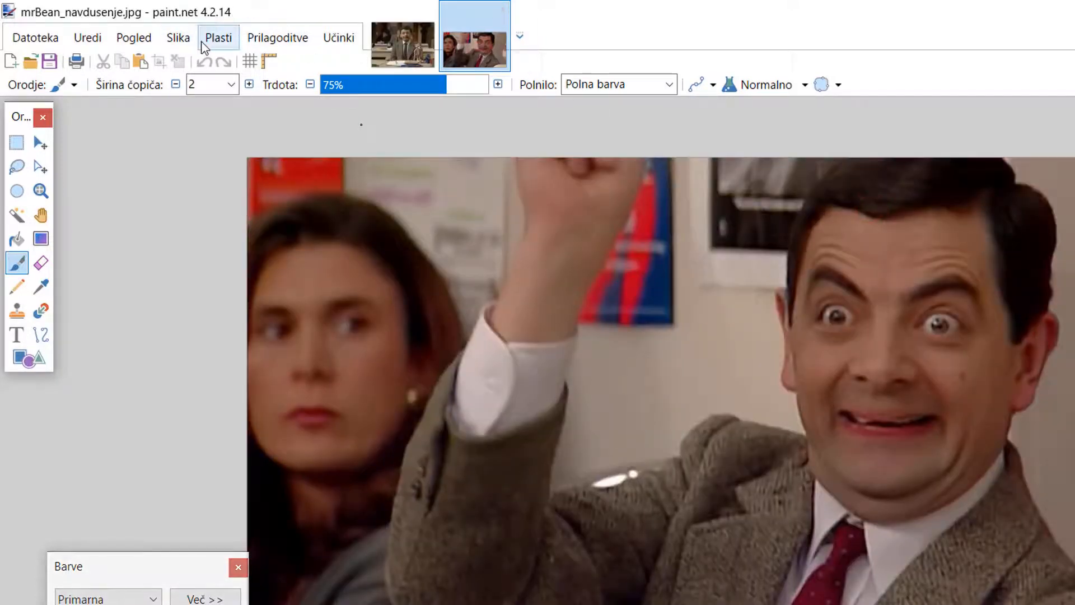
pyautogui.click(175, 42)
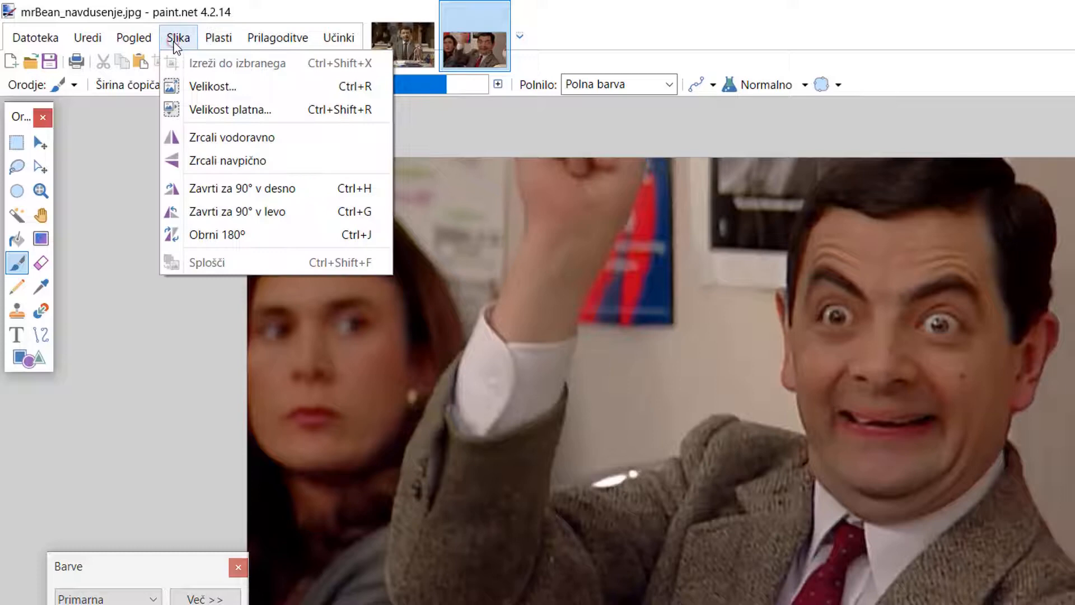
pyautogui.click(195, 86)
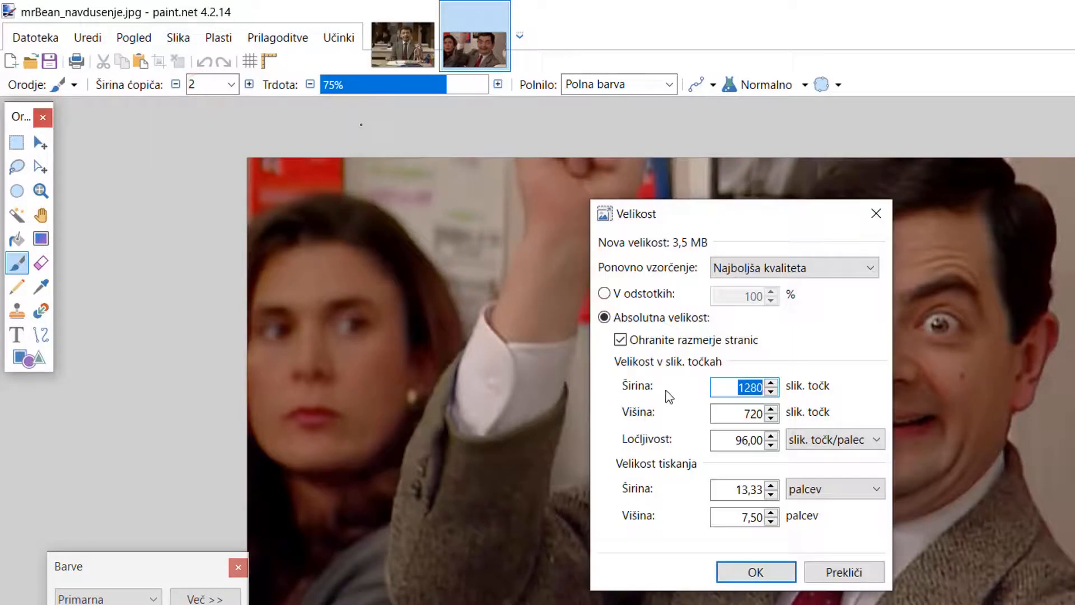
pyautogui.click(734, 413)
pyautogui.doubleClick(736, 413)
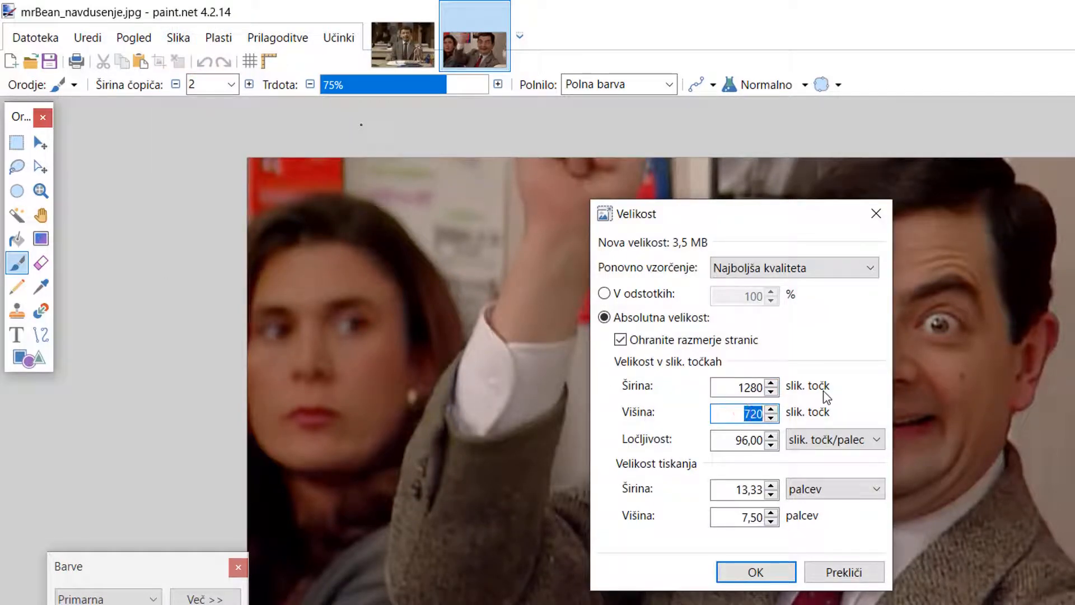
pyautogui.write('324')
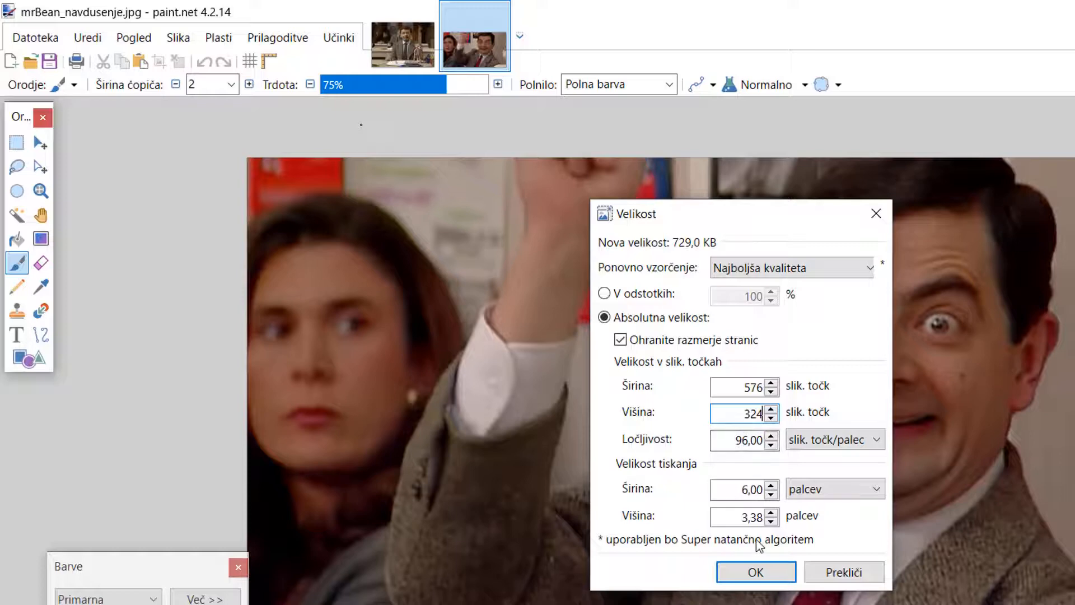
pyautogui.click(755, 572)
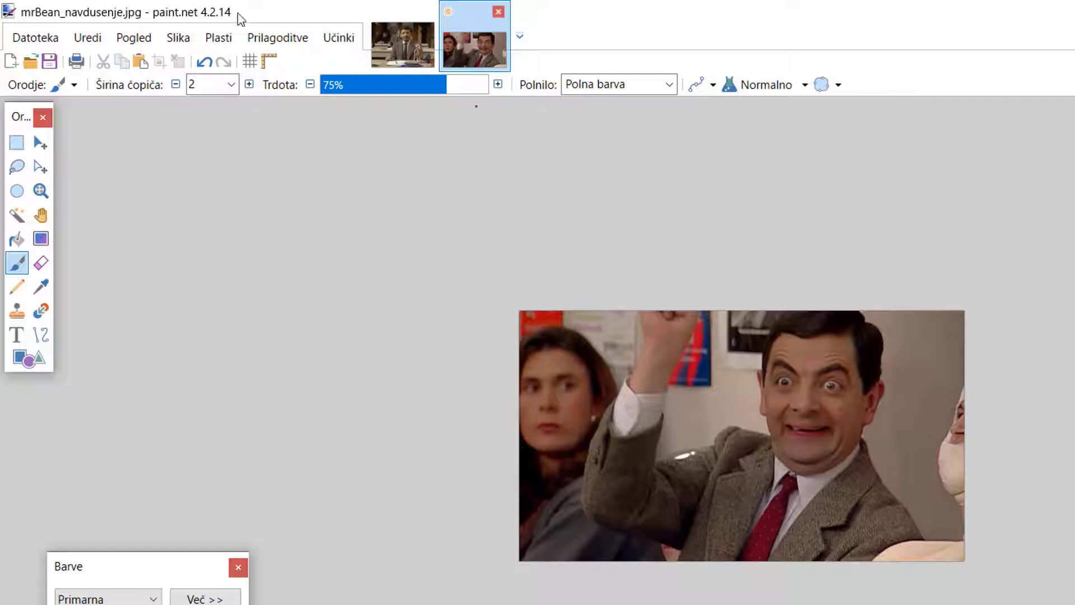
# Create a new blank image 1200 pixels wide and 324 pixels high.
pyautogui.click(35, 38)
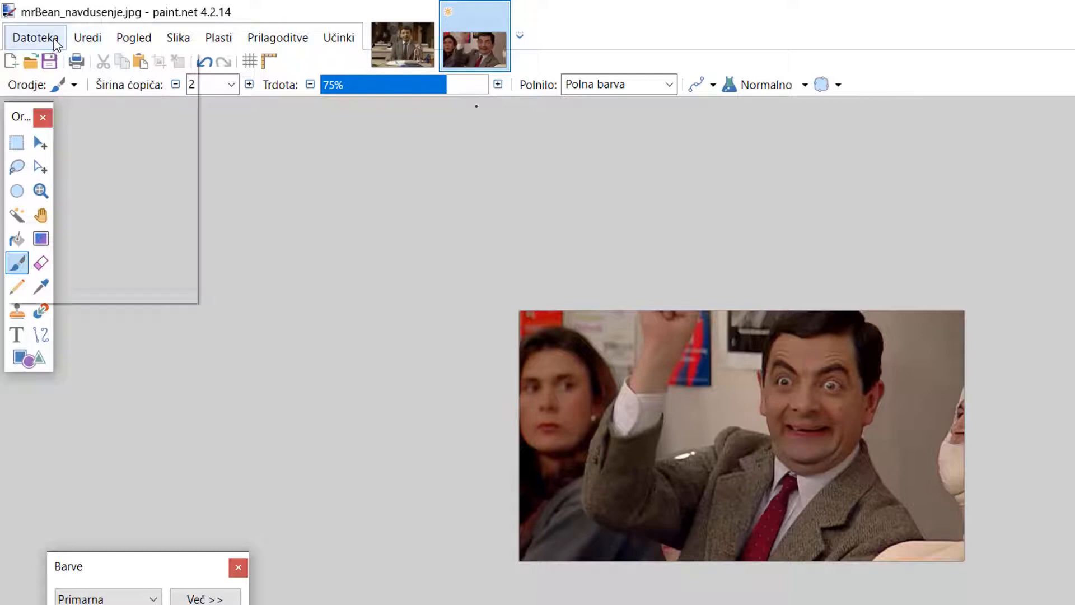
pyautogui.click(59, 63)
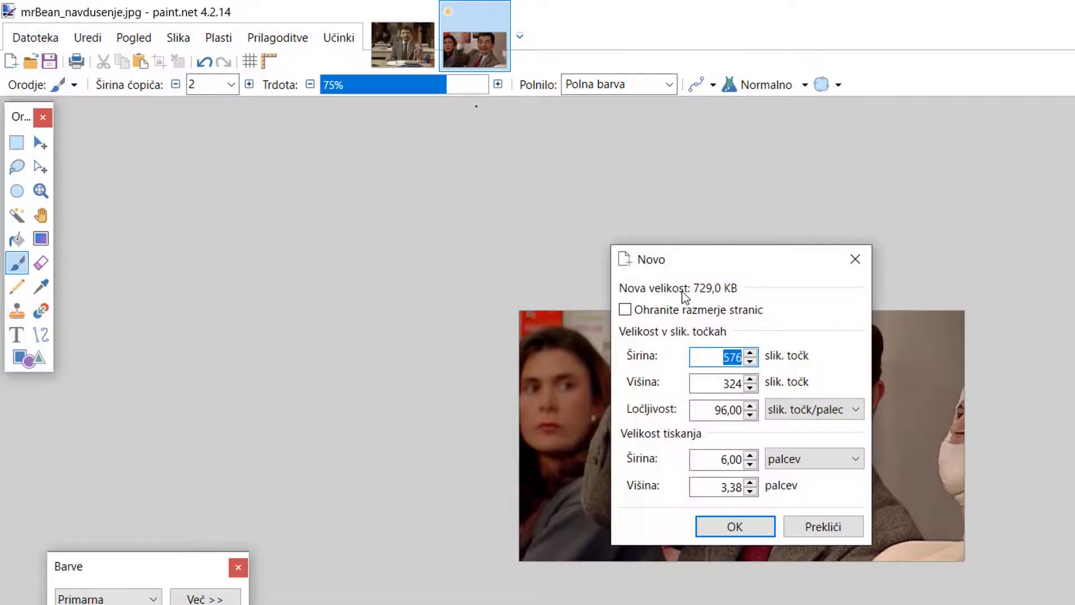
pyautogui.moveTo(789, 258); pyautogui.dragTo(394, 236)
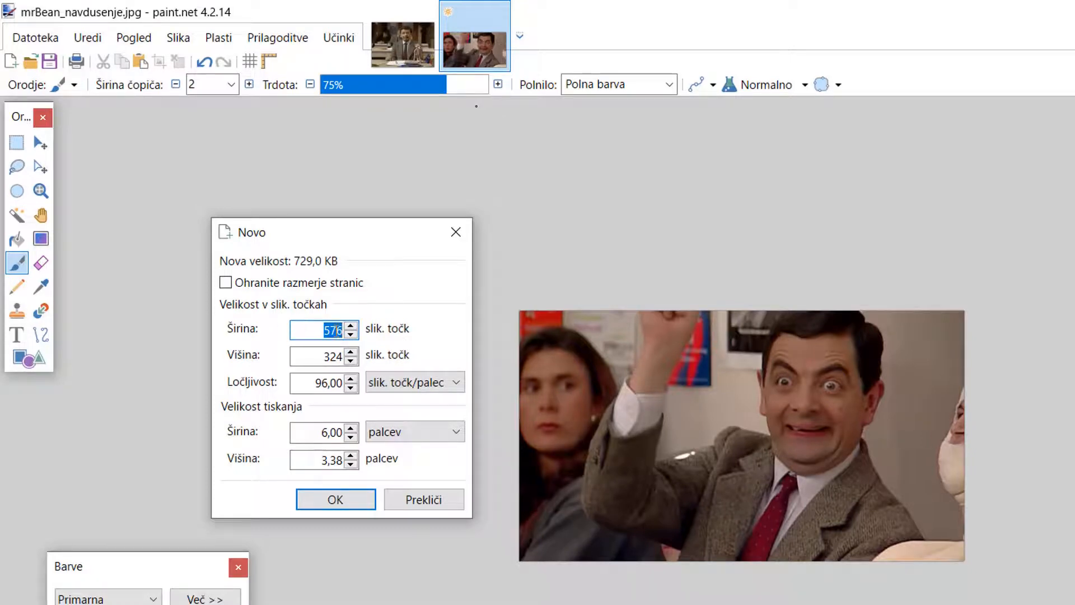
pyautogui.click(329, 330)
pyautogui.moveTo(326, 330); pyautogui.dragTo(391, 329)
pyautogui.write('1200')
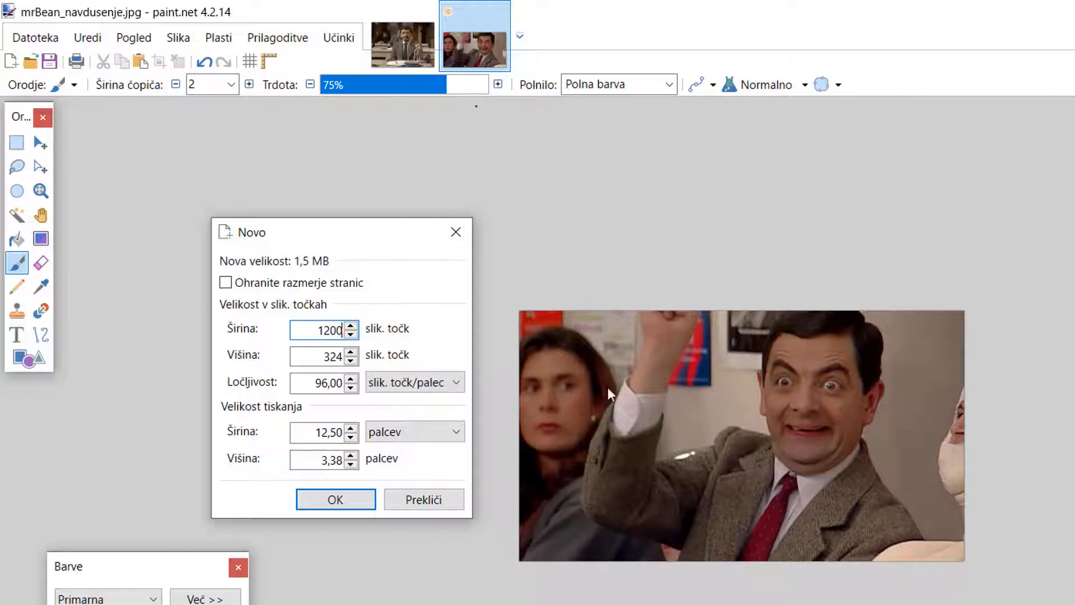
pyautogui.click(335, 498)
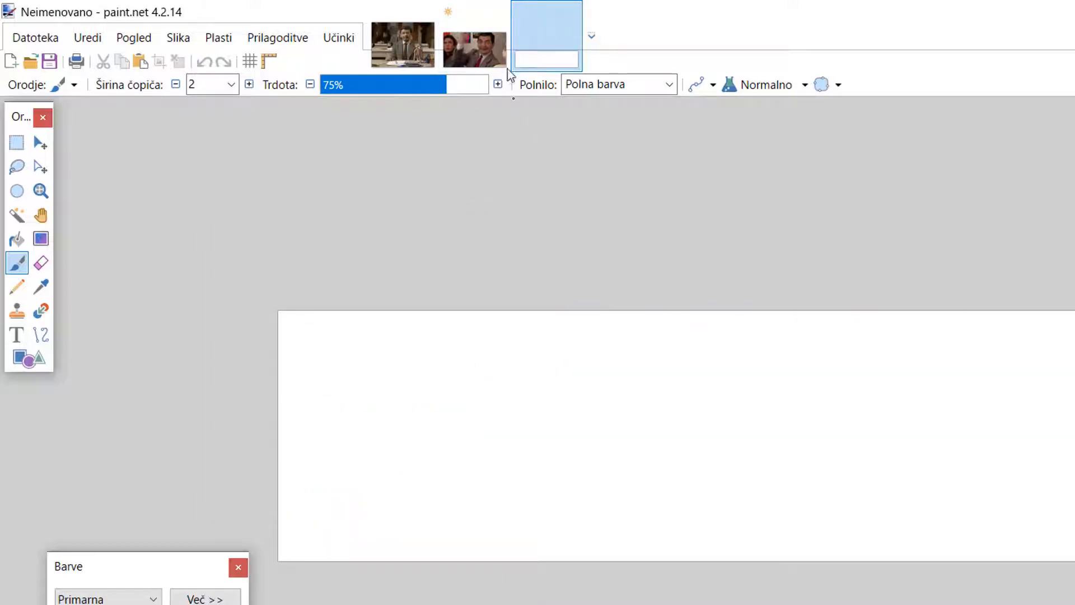
# Copy the entire mrBean_pouk_na_daljavo picture and paste it at the left end of the new blank image.
pyautogui.click(403, 50)
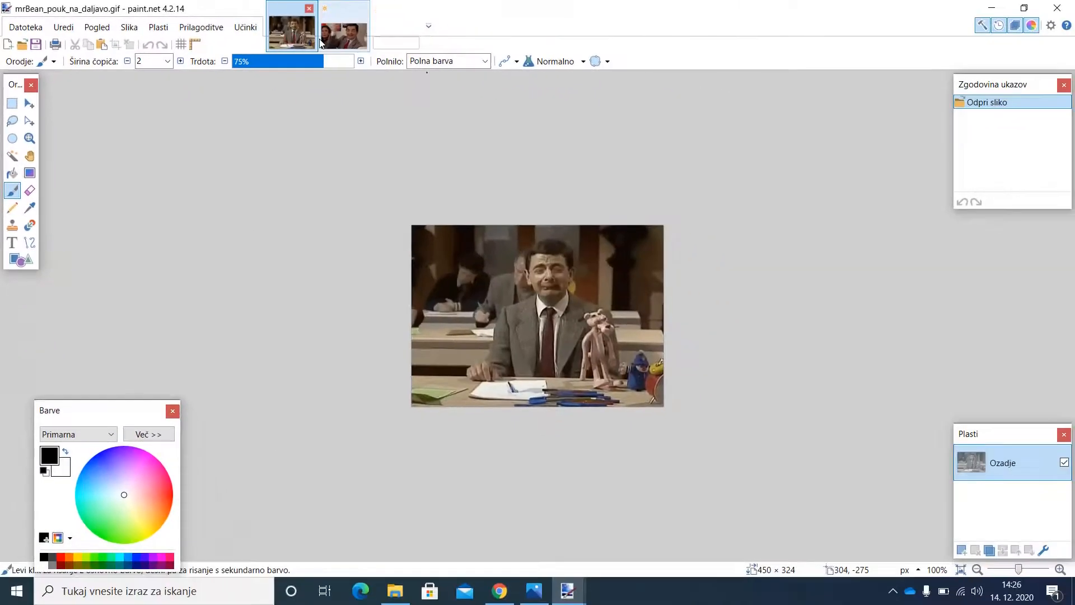
pyautogui.click(336, 38)
pyautogui.click(395, 28)
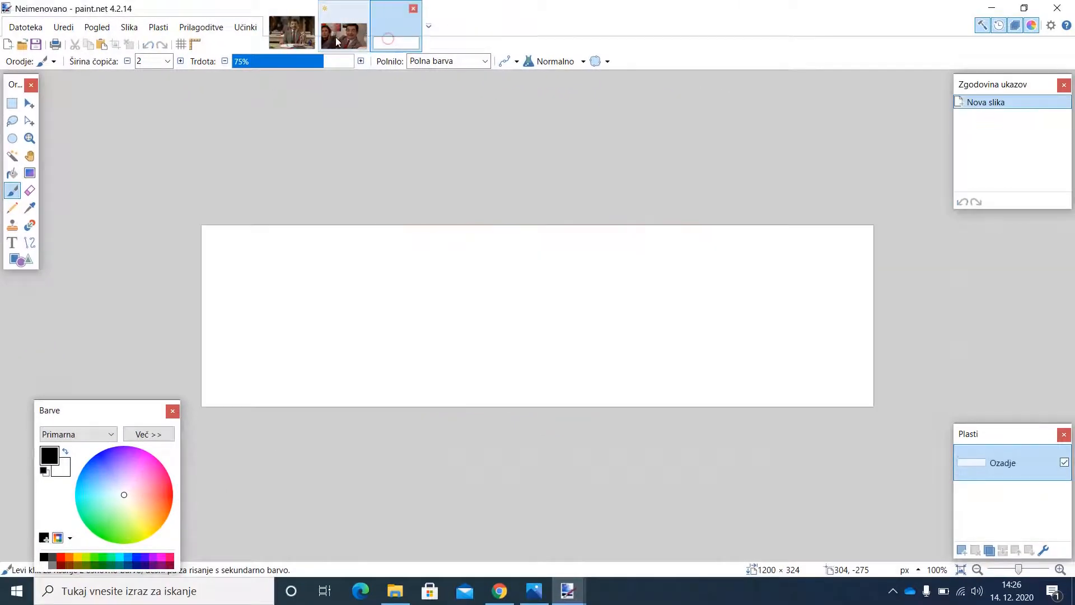
pyautogui.click(287, 37)
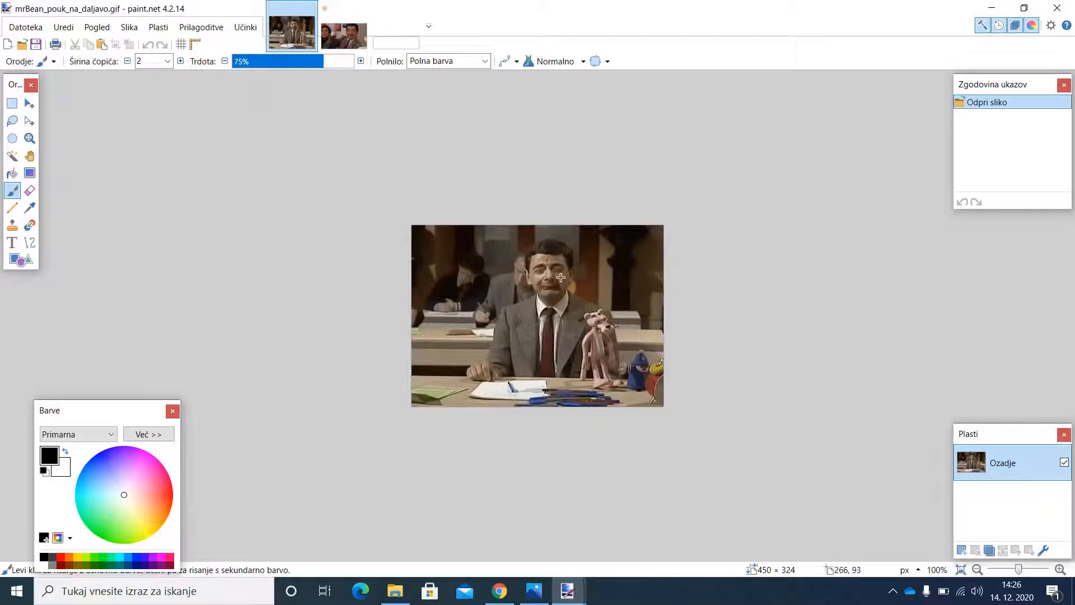
pyautogui.hotkey('ctrl', 'a')
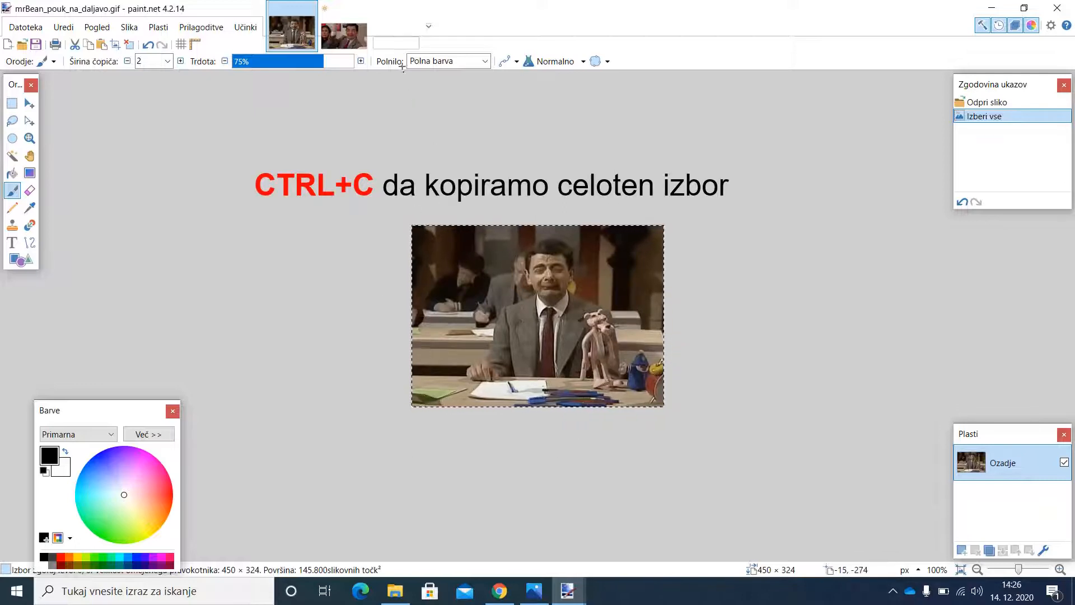
pyautogui.hotkey('ctrl', 'alt', 'v')
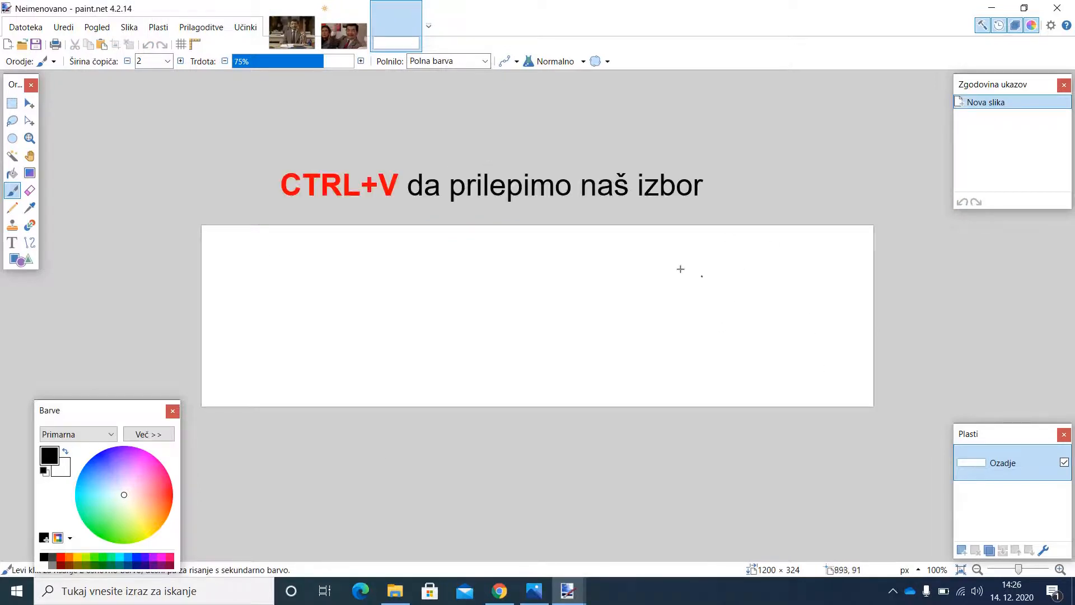
pyautogui.hotkey('ctrl', 'v')
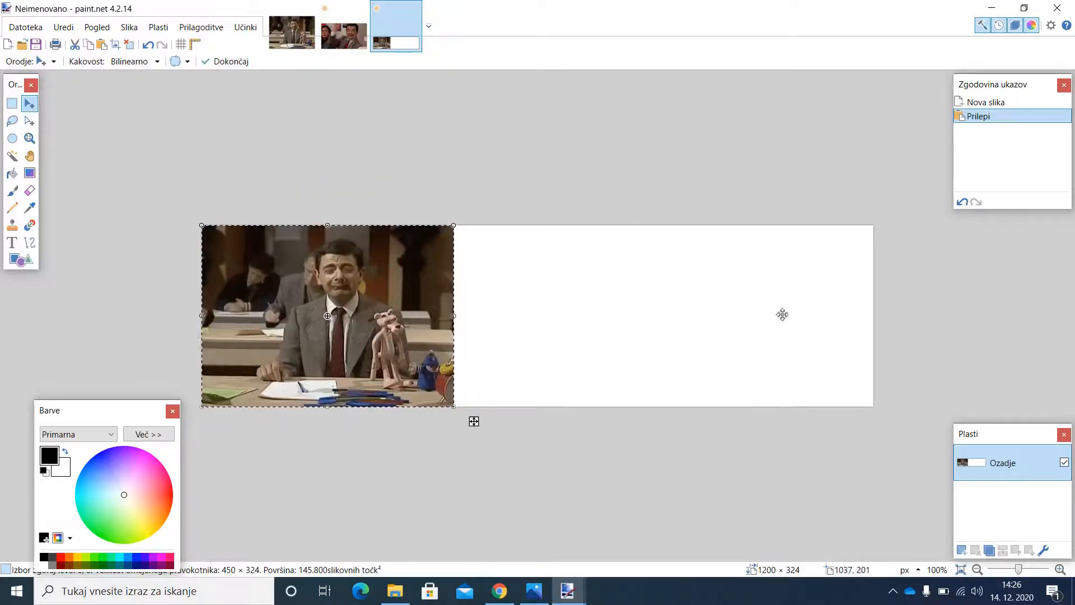
# Copy the entire mrBean_navdusenje picture and add a new layer above the background in the untitled image.
pyautogui.click(344, 35)
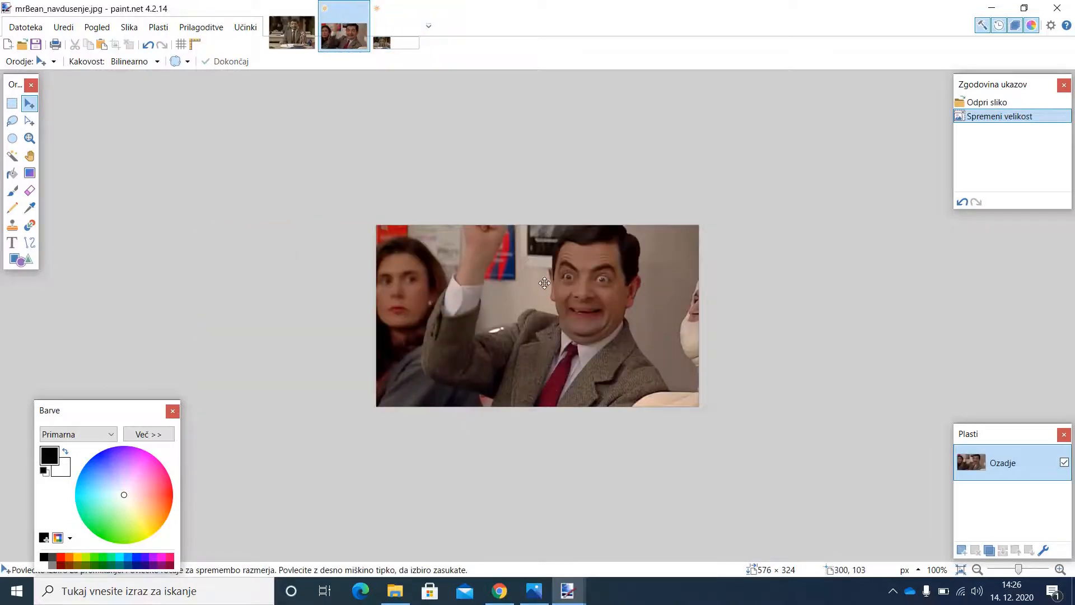
pyautogui.hotkey('ctrl', 'a')
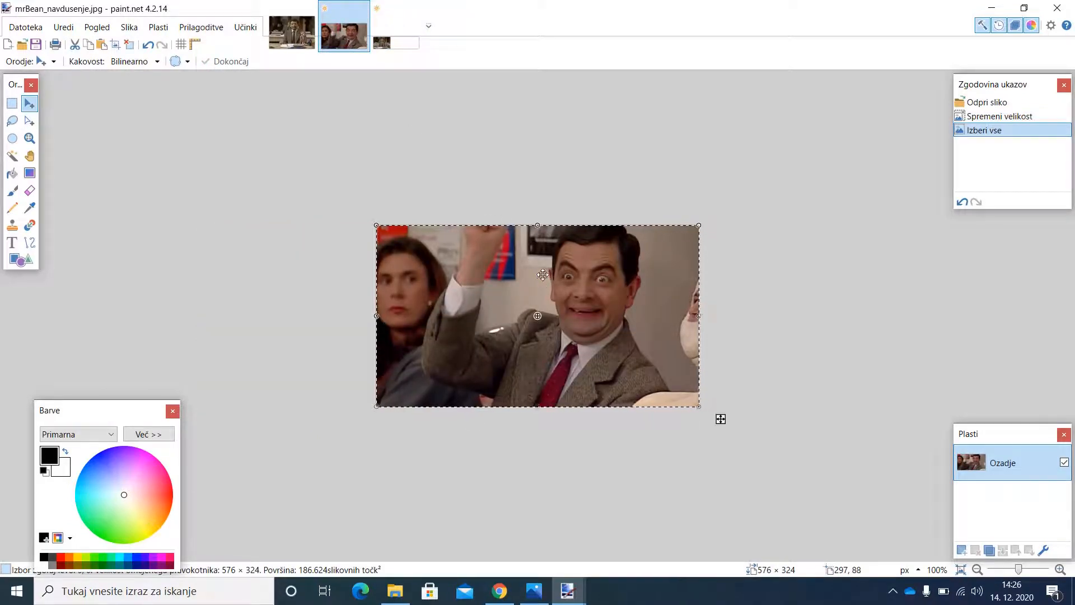
pyautogui.click(396, 35)
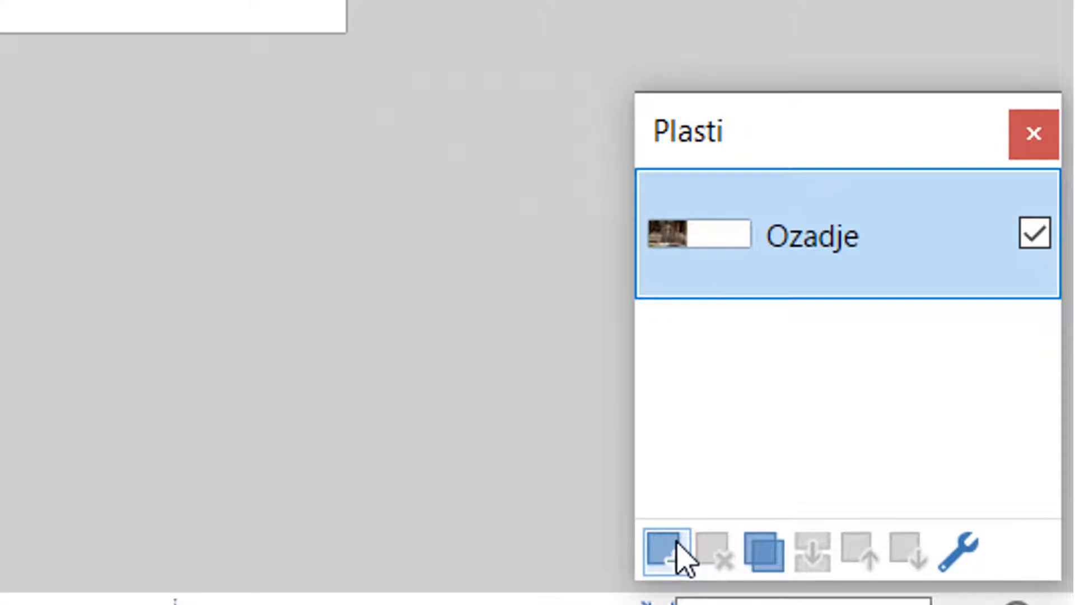
pyautogui.click(665, 551)
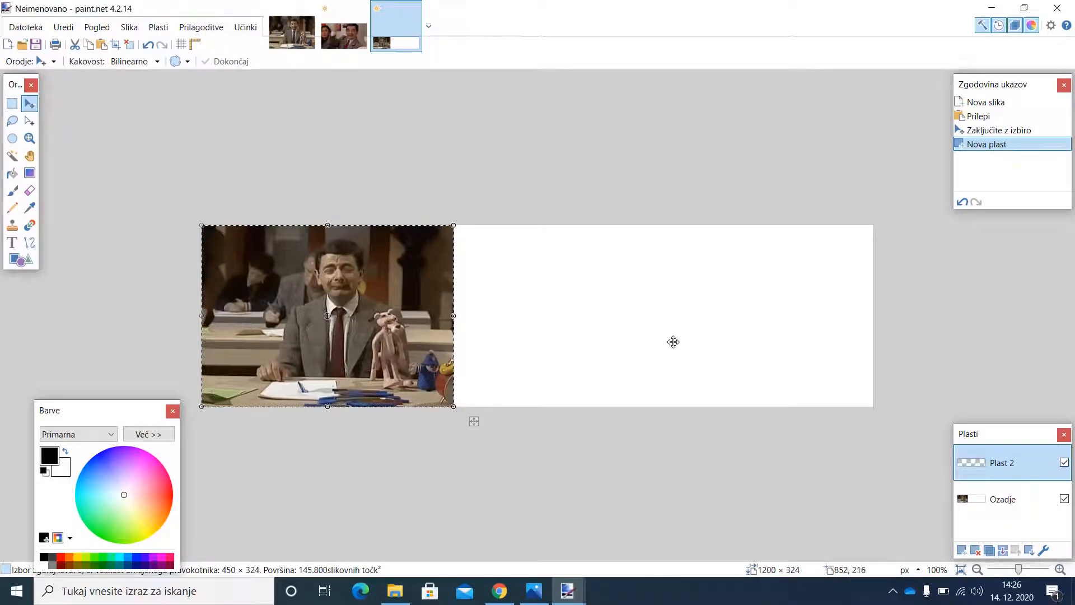
# Paste the copied mrBean_navdusenje picture onto the new layer and move it beside the first picture, leaving a white gap between them.
pyautogui.hotkey('ctrl', 'v')
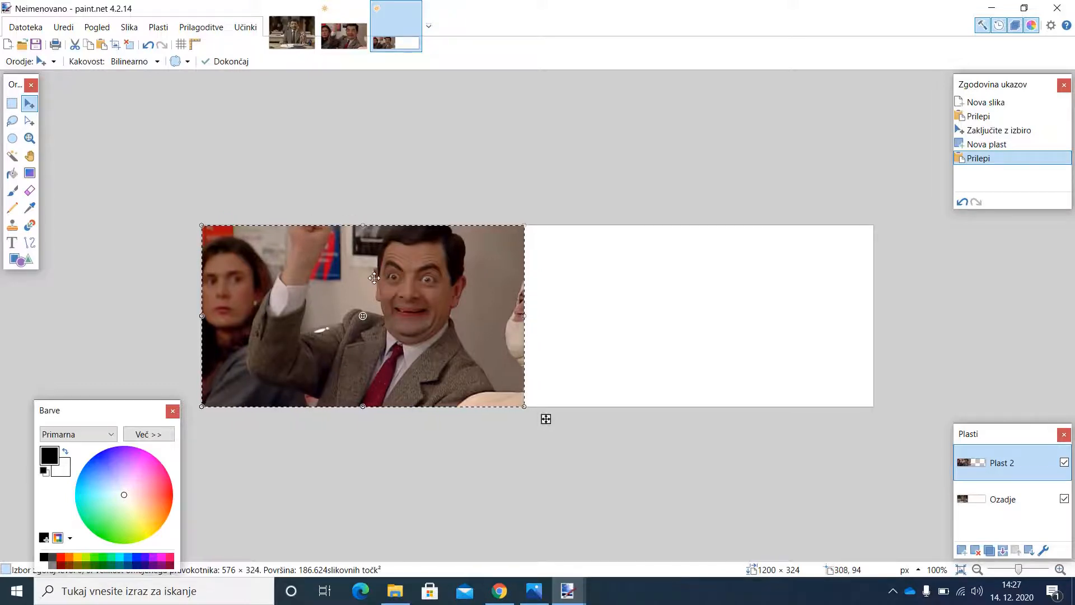
pyautogui.moveTo(373, 282); pyautogui.dragTo(691, 284)
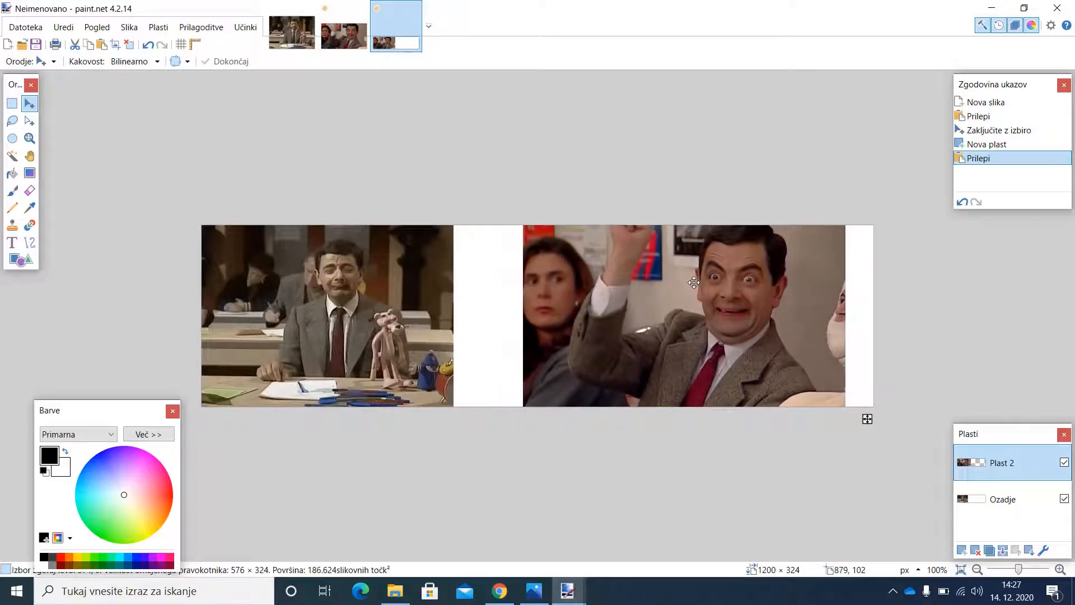
pyautogui.moveTo(694, 283); pyautogui.dragTo(682, 283)
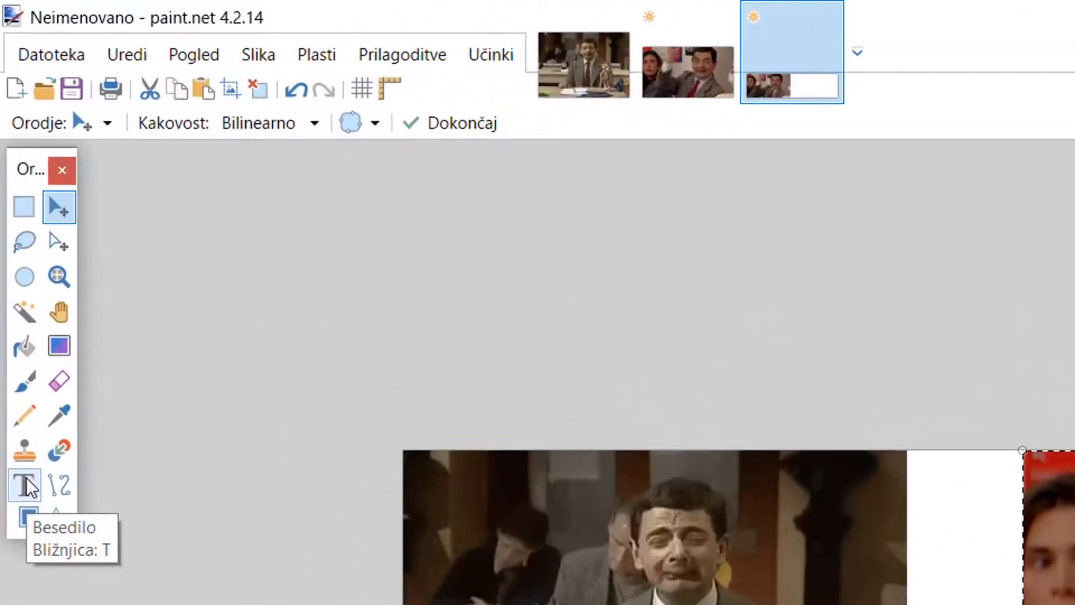
# Set up the Text tool with bold Calibri at size 36 and white as the primary colour.
pyautogui.click(26, 487)
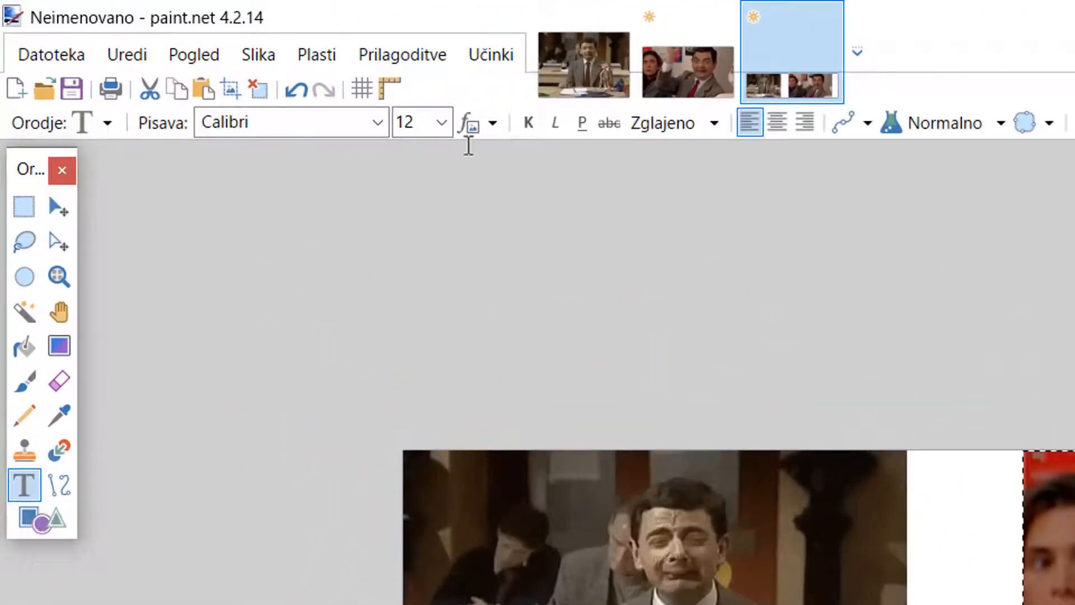
pyautogui.click(443, 123)
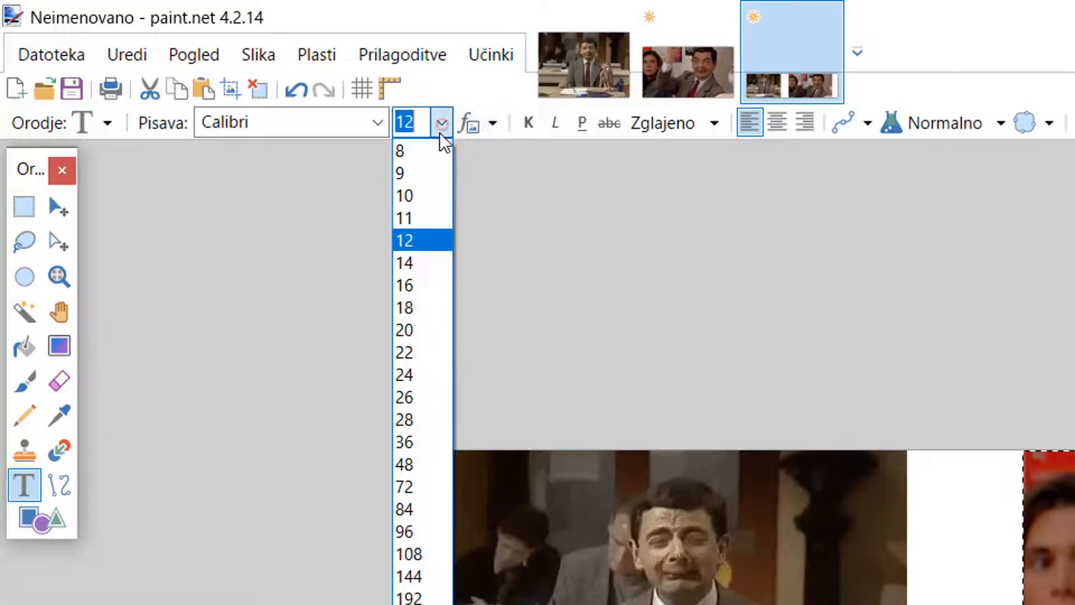
pyautogui.click(411, 442)
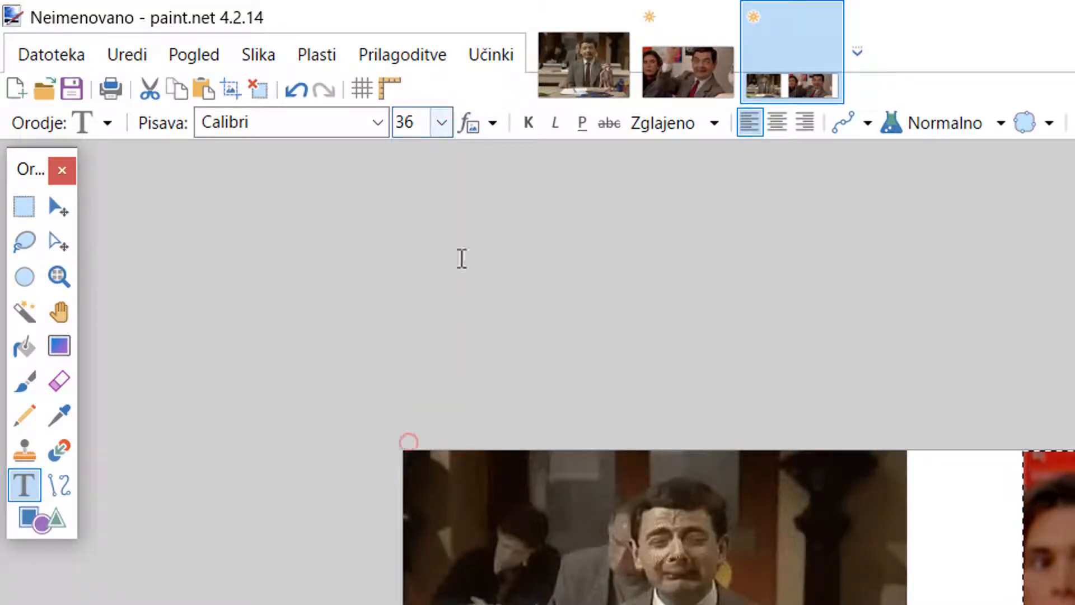
pyautogui.click(531, 133)
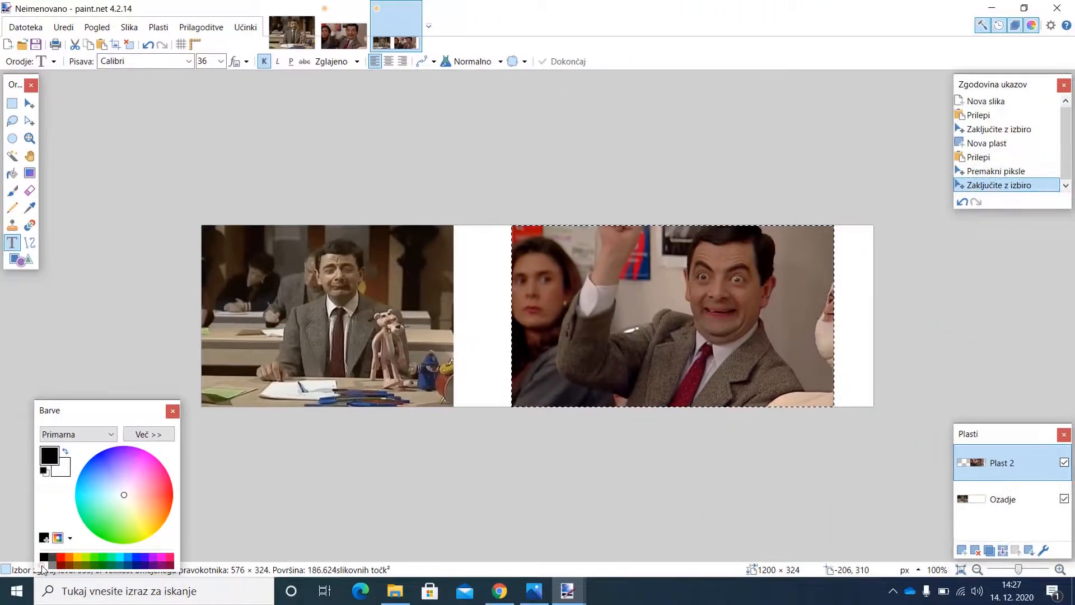
pyautogui.click(44, 565)
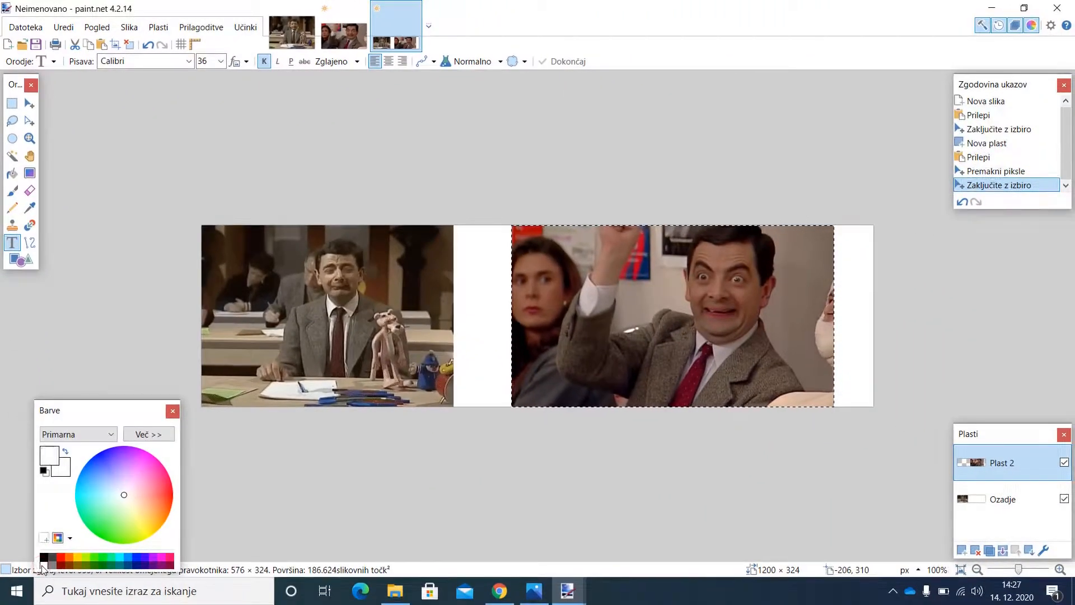
# Try to write text over the lower part of the crying Mr. Bean picture.
pyautogui.click(229, 368)
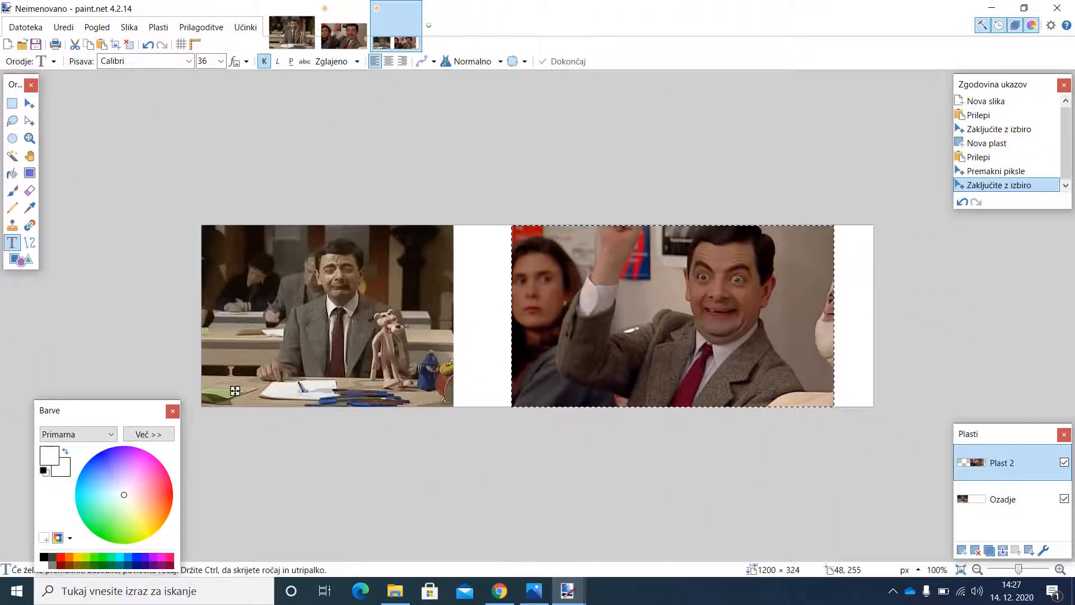
pyautogui.write('Poned')
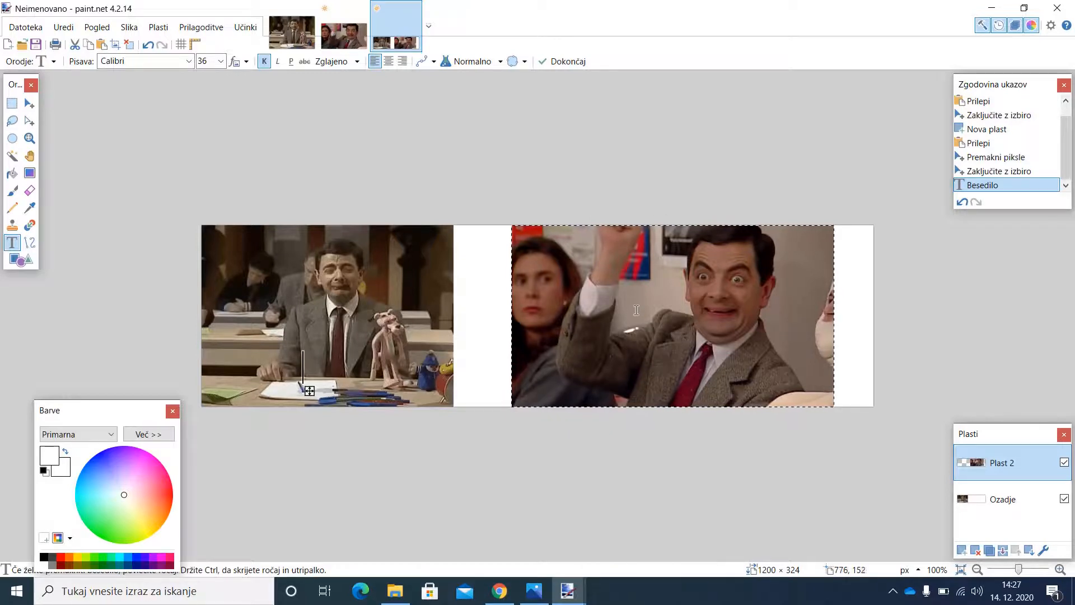
pyautogui.press('Escape')
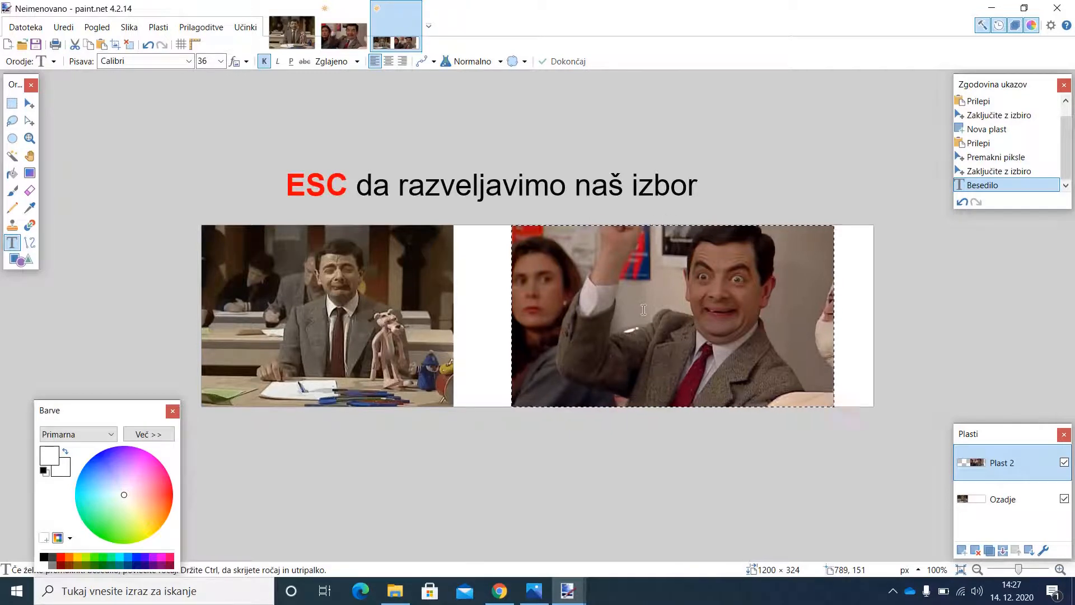
# Deselect the pasted picture and write "KO IZVEM DA SE ZAČNE POUK NA DALJAVO" starting at the top of the crying Mr. Bean picture.
pyautogui.press('Escape')
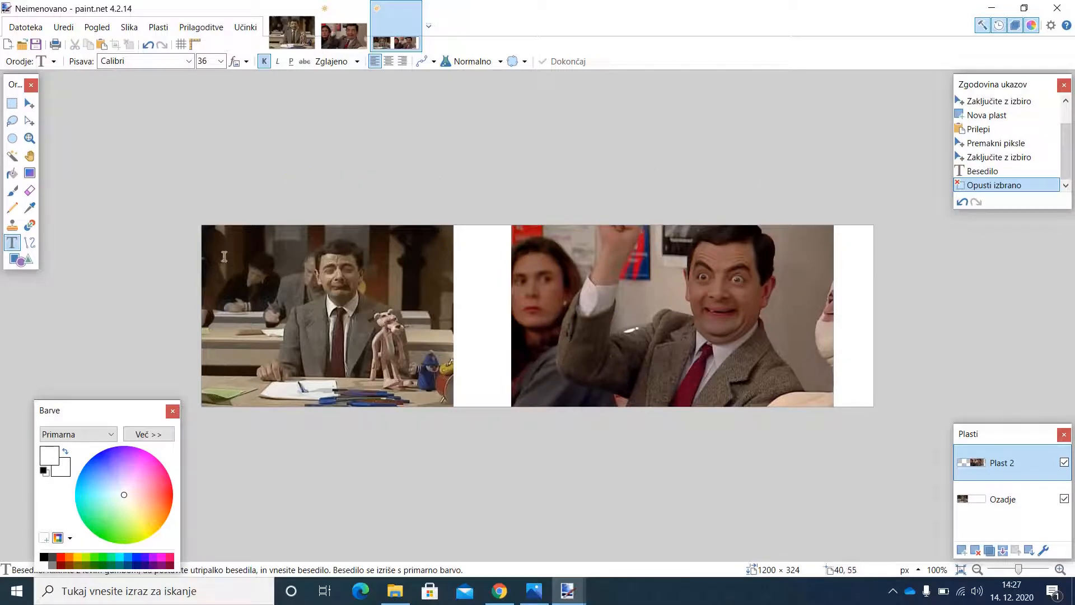
pyautogui.click(214, 237)
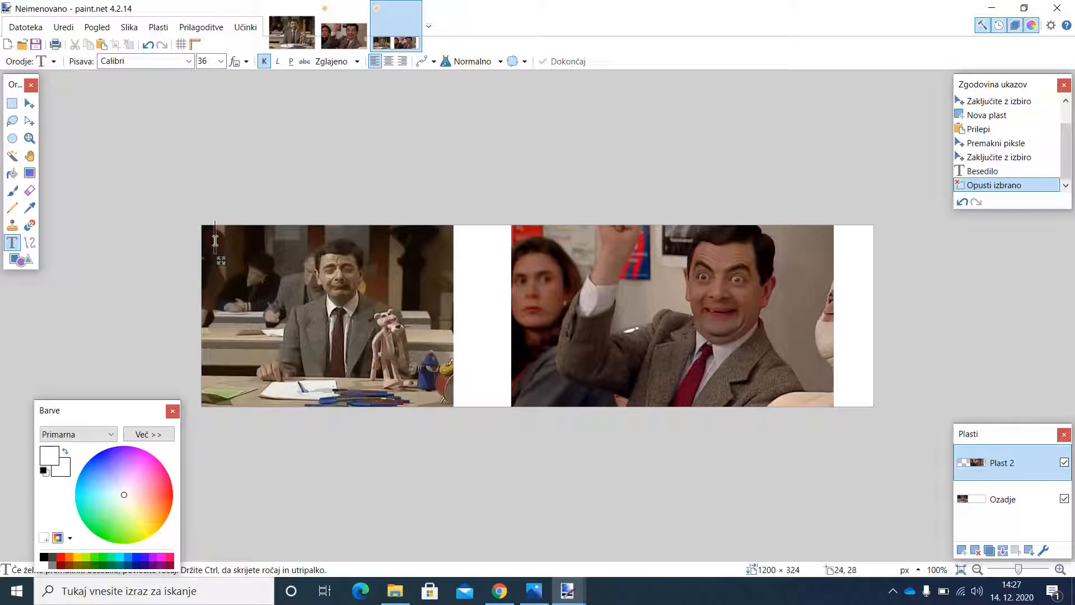
pyautogui.write('za')
pyautogui.press('BackSpace')
pyautogui.press('BackSpace')
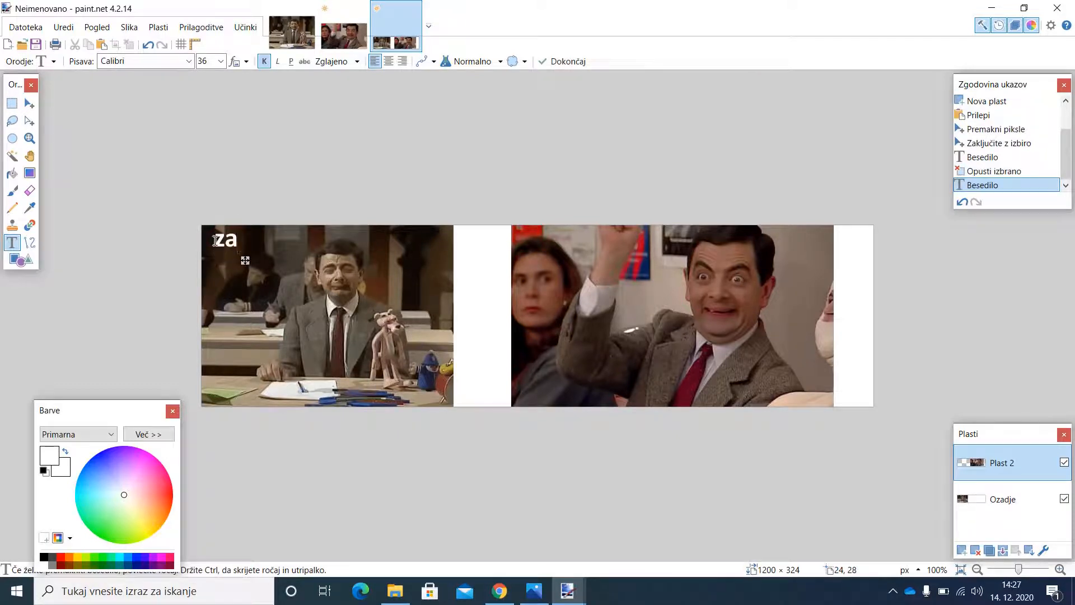
pyautogui.write('KO IZVEM DA SE ZAČNE POUK NA DALJAVO')
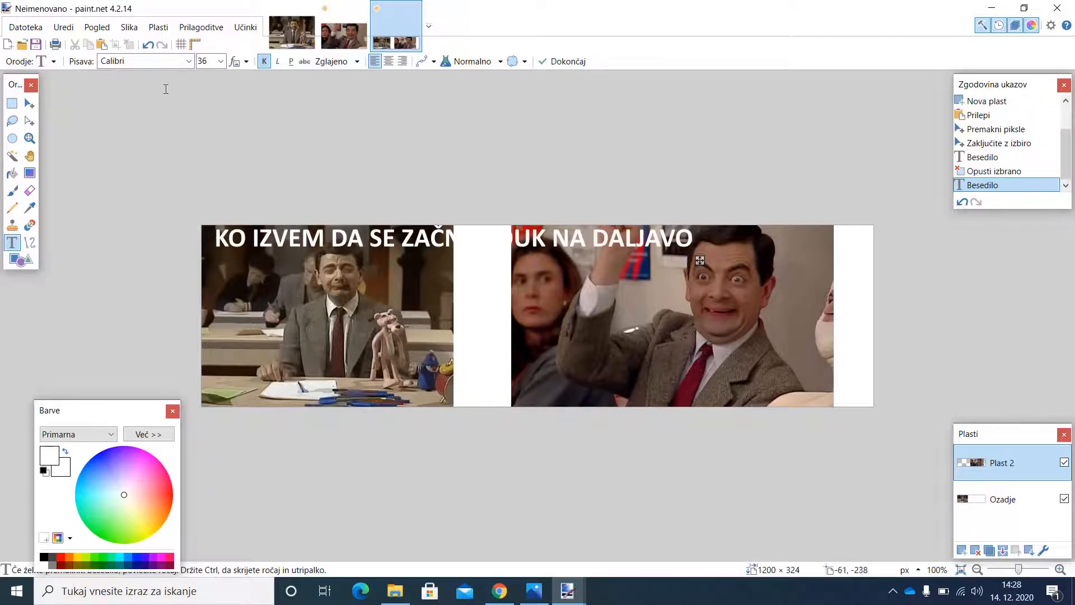
# Reduce the caption's font size to 24 and break it into two lines before "POUK".
pyautogui.click(217, 61)
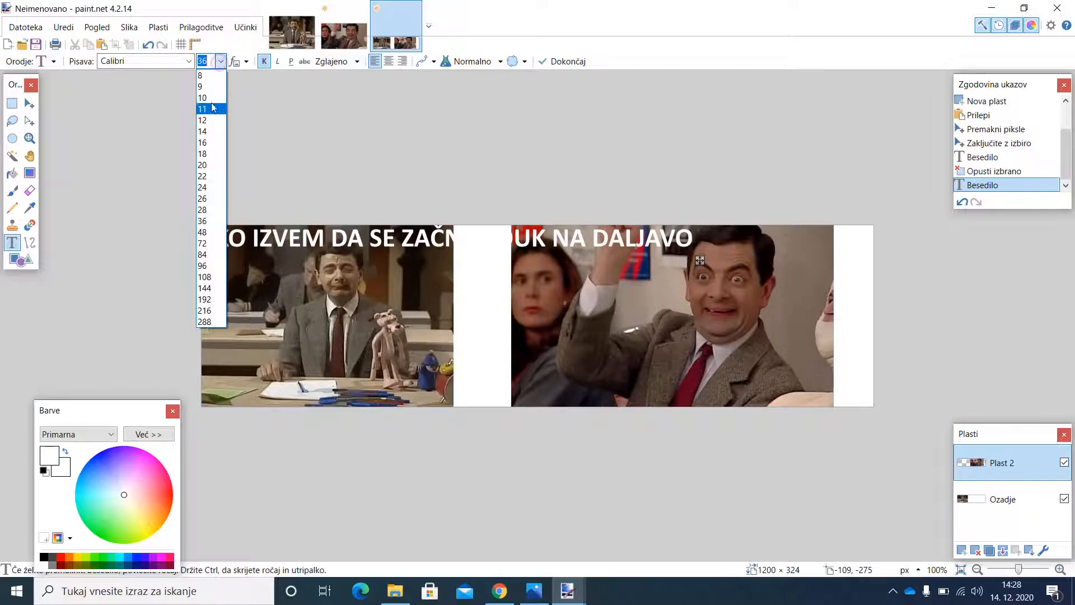
pyautogui.click(209, 188)
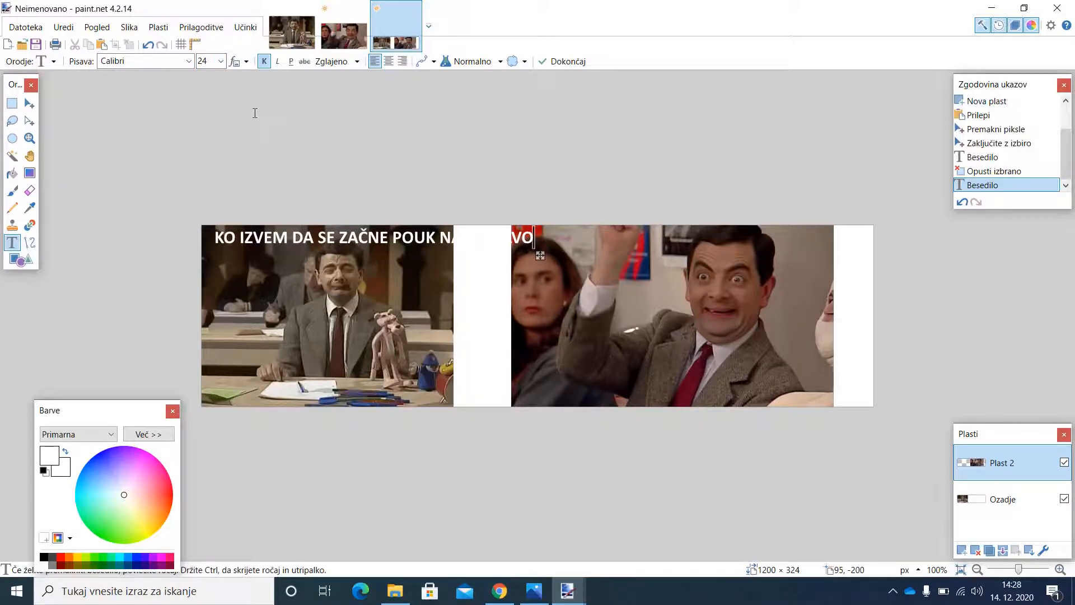
pyautogui.press('Left')
pyautogui.press('Left')
pyautogui.press('Left')
pyautogui.press('Left')
pyautogui.press('Left')
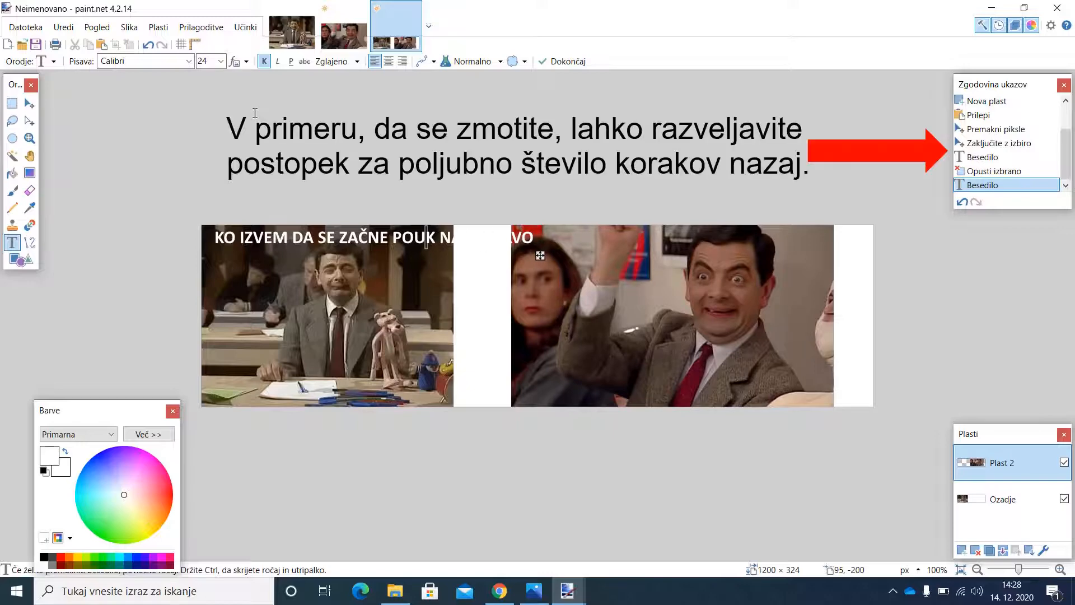
pyautogui.press('Return')
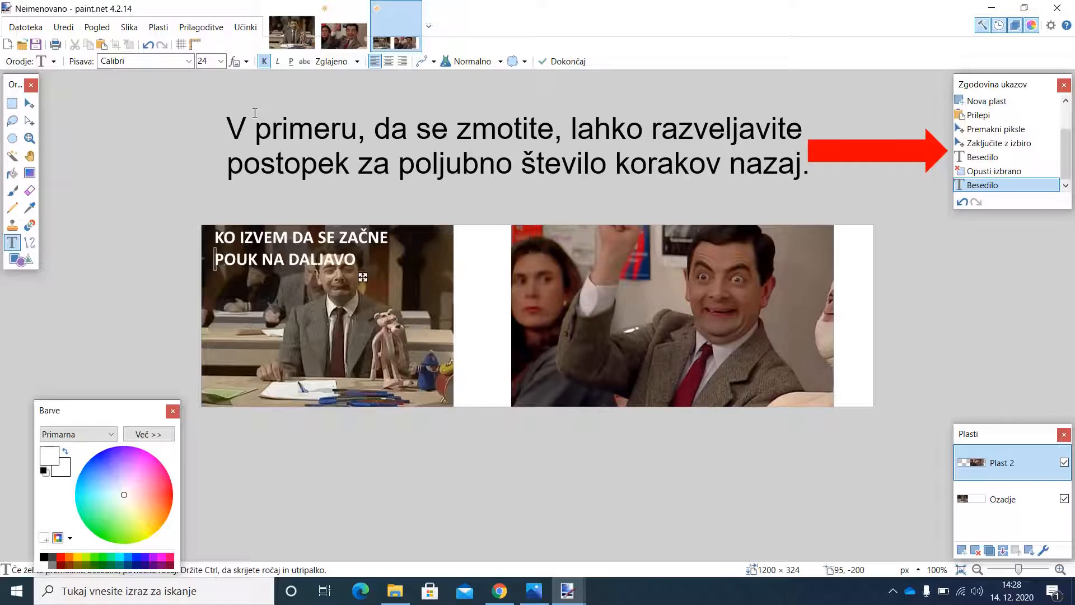
# Centre-align the two-line caption and move it fully onto the top of the crying Mr. Bean picture.
pyautogui.click(391, 63)
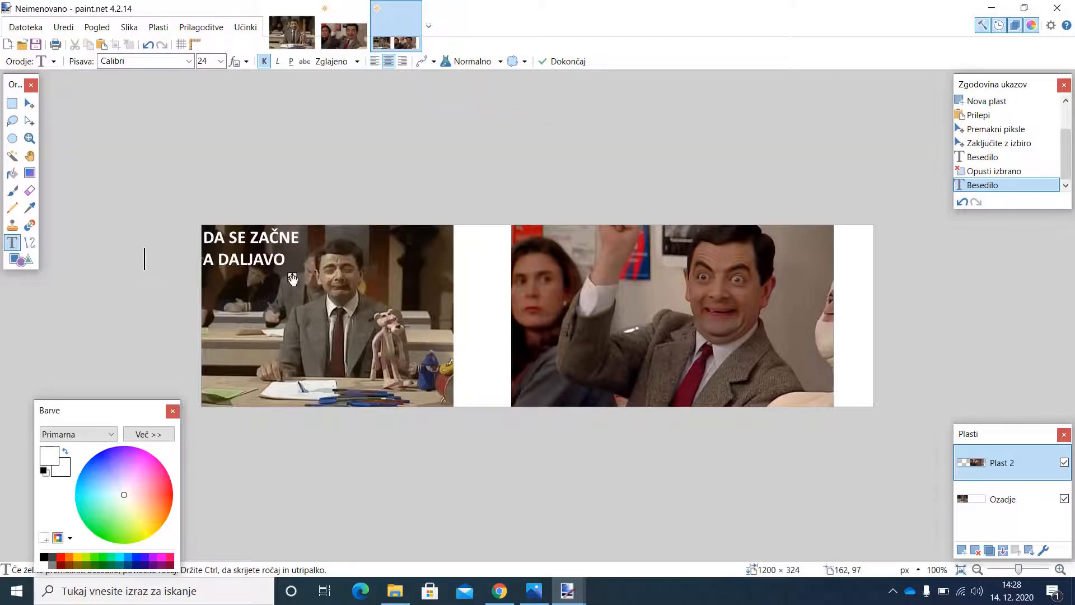
pyautogui.moveTo(293, 280); pyautogui.dragTo(380, 285)
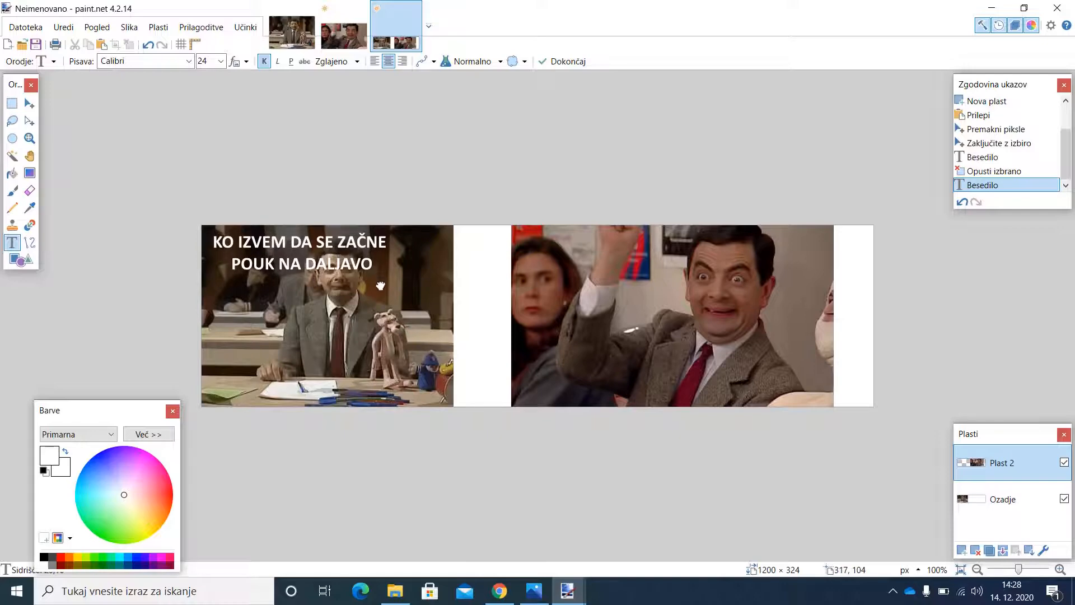
# Add the caption "KO IZVEM DA SE VRAČAMO NAZAJ V ŠOLO", broken before "NAZAJ", and place it at the top of the happy Mr. Bean picture.
pyautogui.click(630, 361)
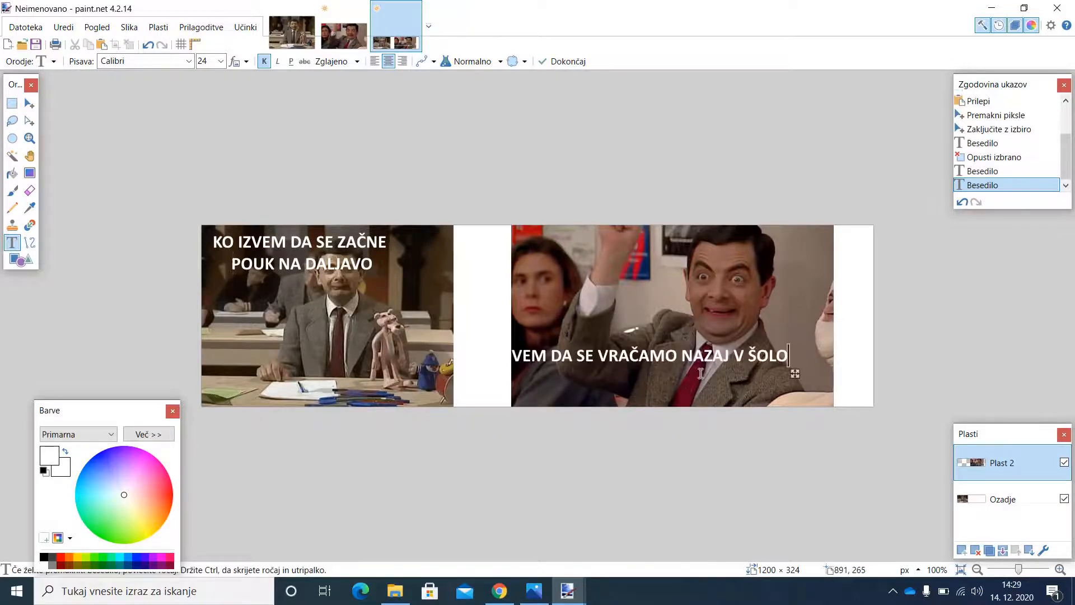
pyautogui.press('Left')
pyautogui.press('Left')
pyautogui.press('Left')
pyautogui.press('Left')
pyautogui.press('Left')
pyautogui.press('Left')
pyautogui.press('Return')
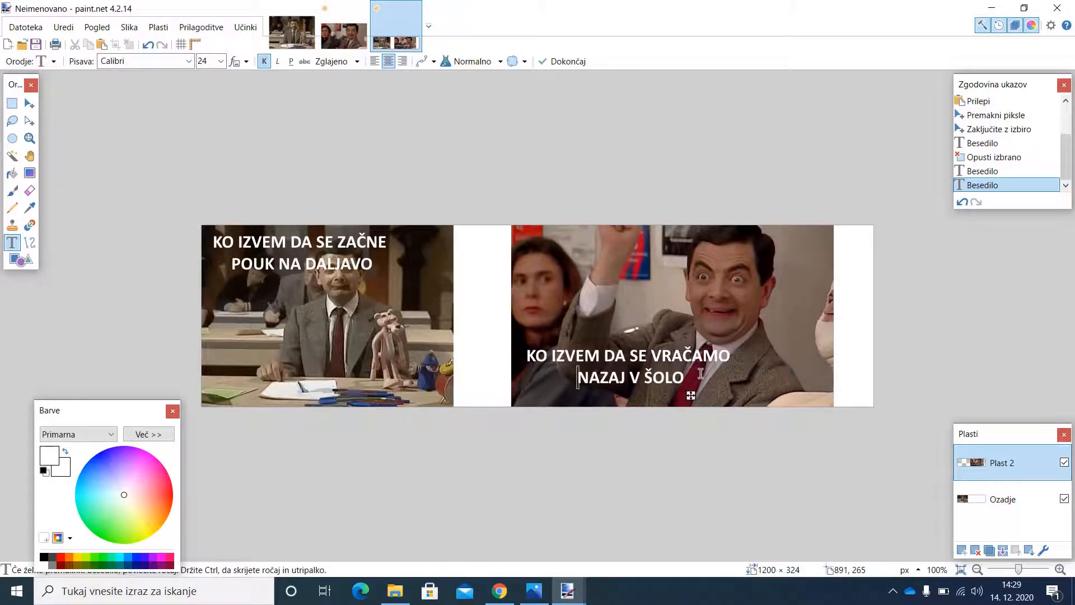
pyautogui.moveTo(691, 394)
pyautogui.mouseDown()
pyautogui.moveTo(760, 399)
pyautogui.moveTo(695, 416)
pyautogui.moveTo(672, 408)
pyautogui.moveTo(684, 406)
pyautogui.mouseUp()
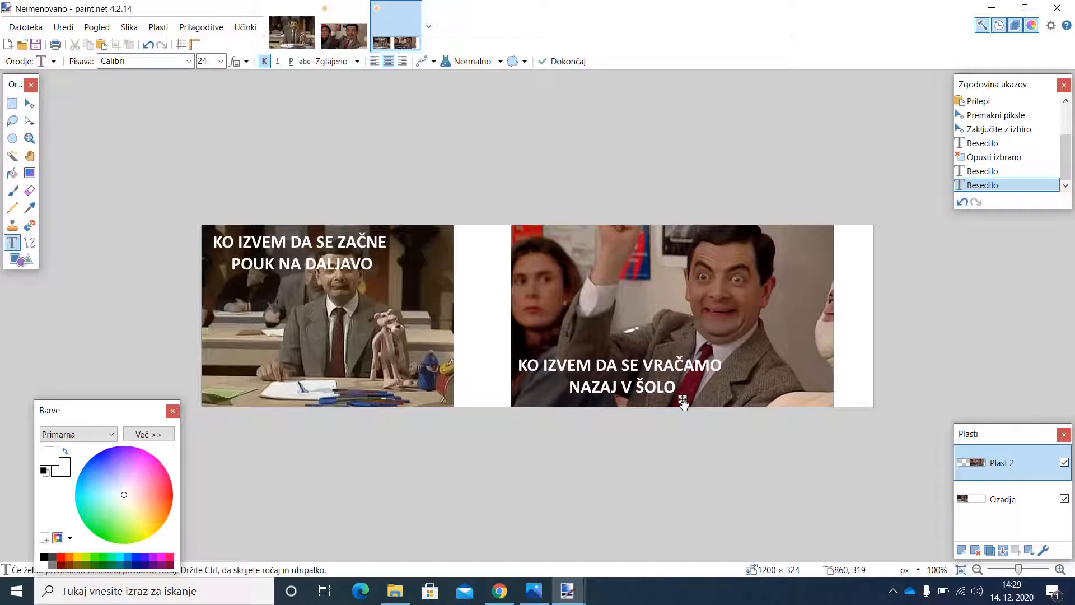
pyautogui.moveTo(683, 399); pyautogui.dragTo(683, 276)
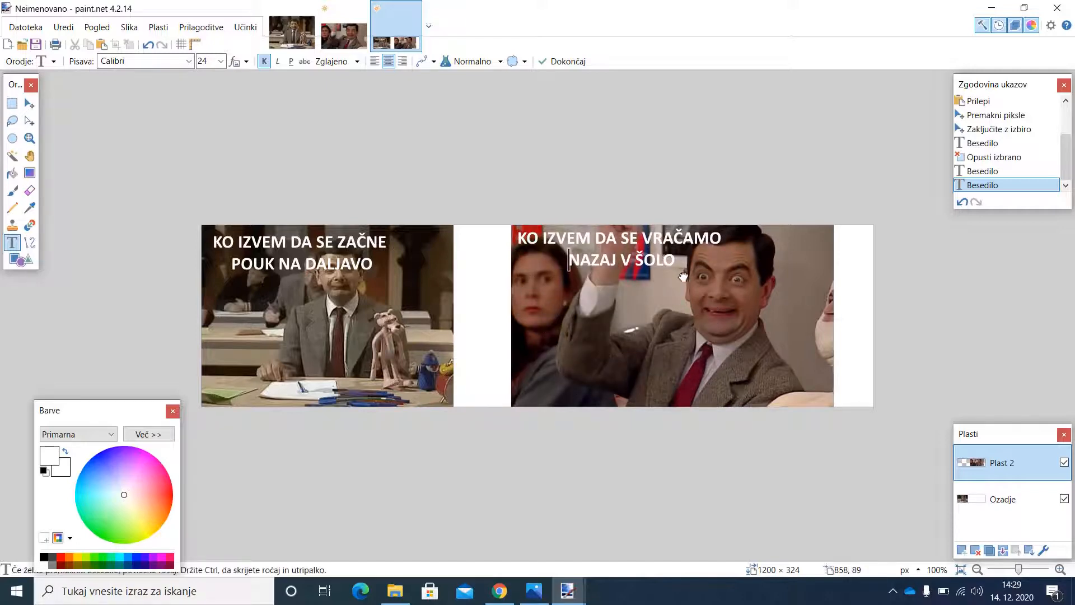
# Save the image in the Prenosi folder as PROJEKT in paint.net (*.pdn) format.
pyautogui.click(36, 30)
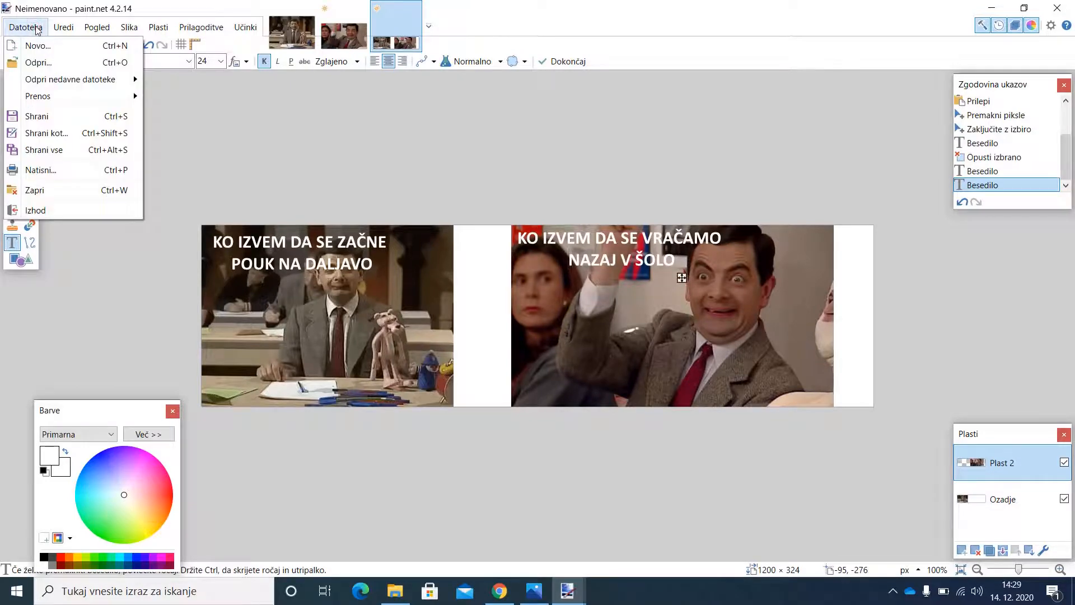
pyautogui.click(39, 134)
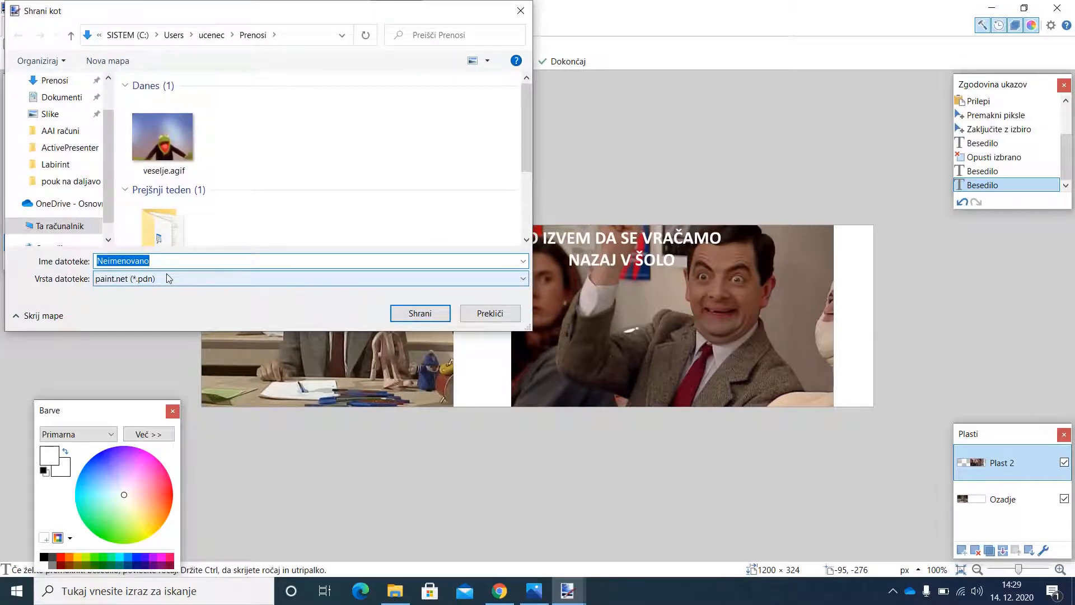
pyautogui.write('PROJEKT')
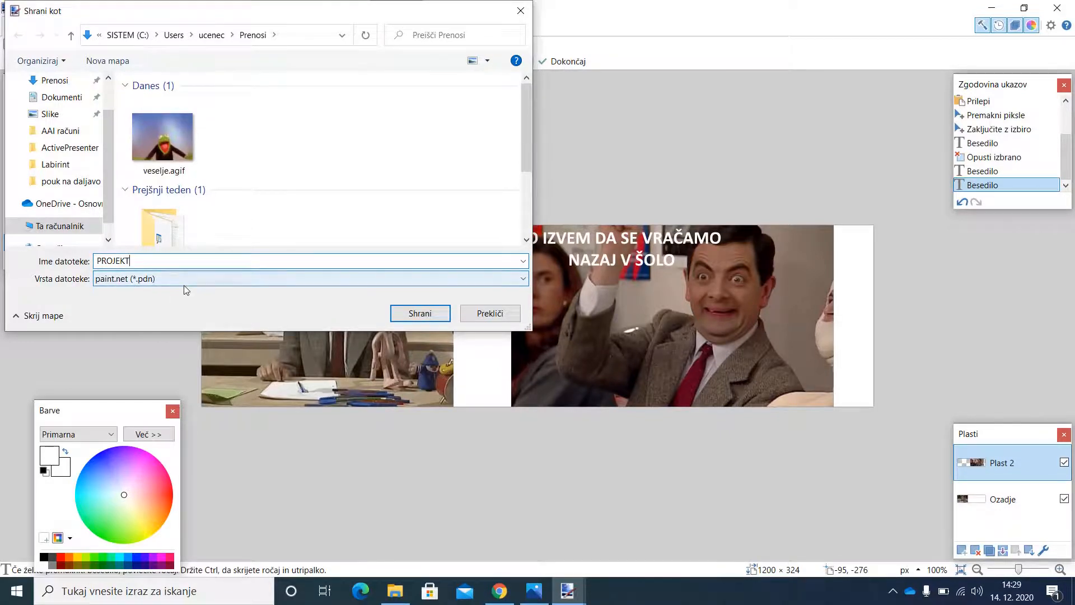
pyautogui.click(420, 313)
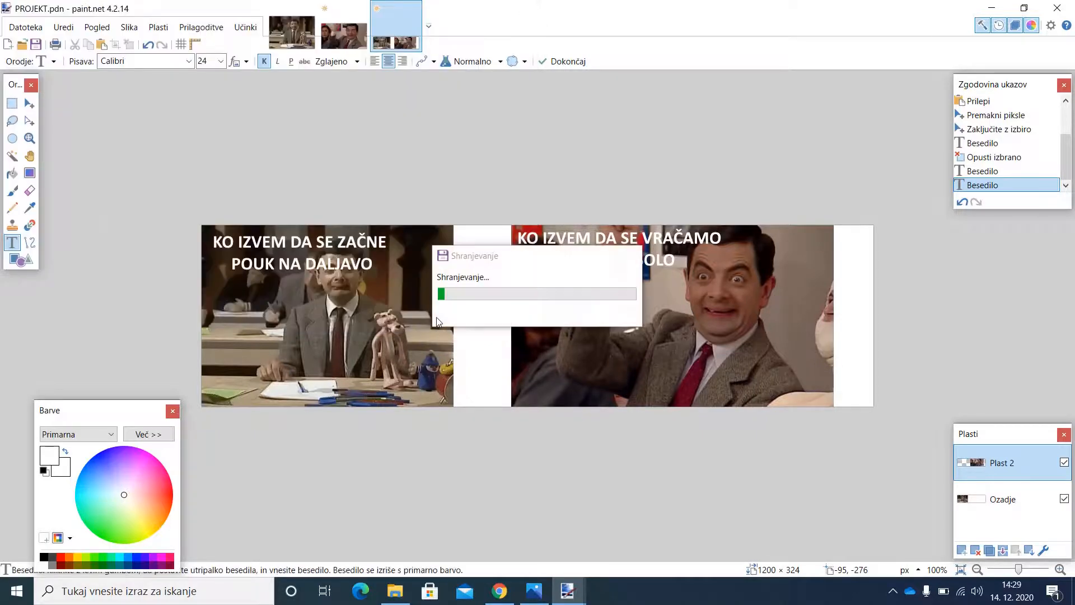
# Save a copy of the image in the Prenosi folder as a JPEG named MEME POUK NA DALJAVO.
pyautogui.click(35, 33)
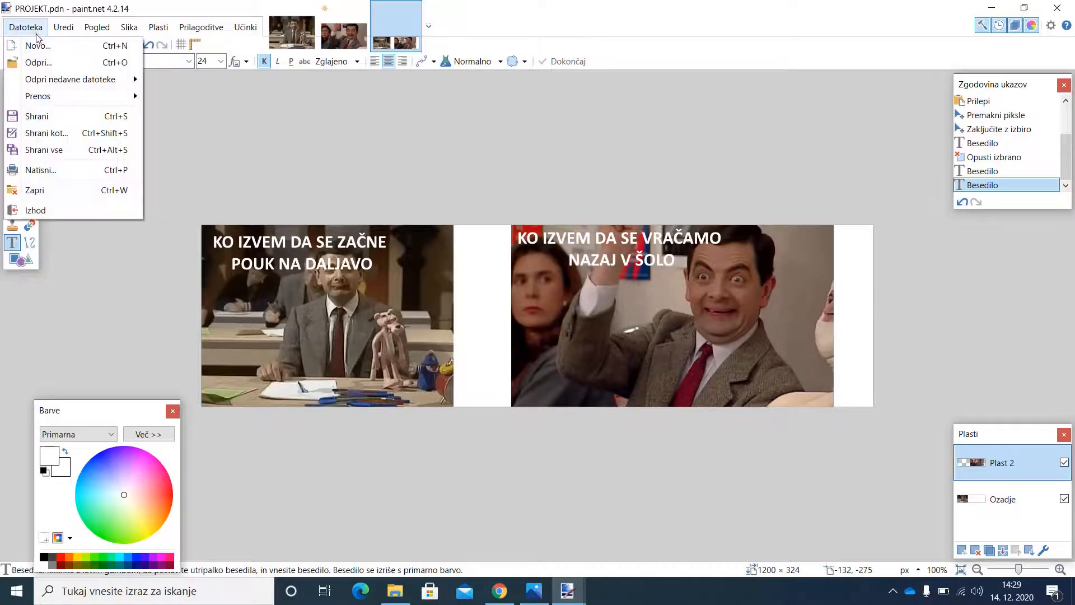
pyautogui.click(72, 132)
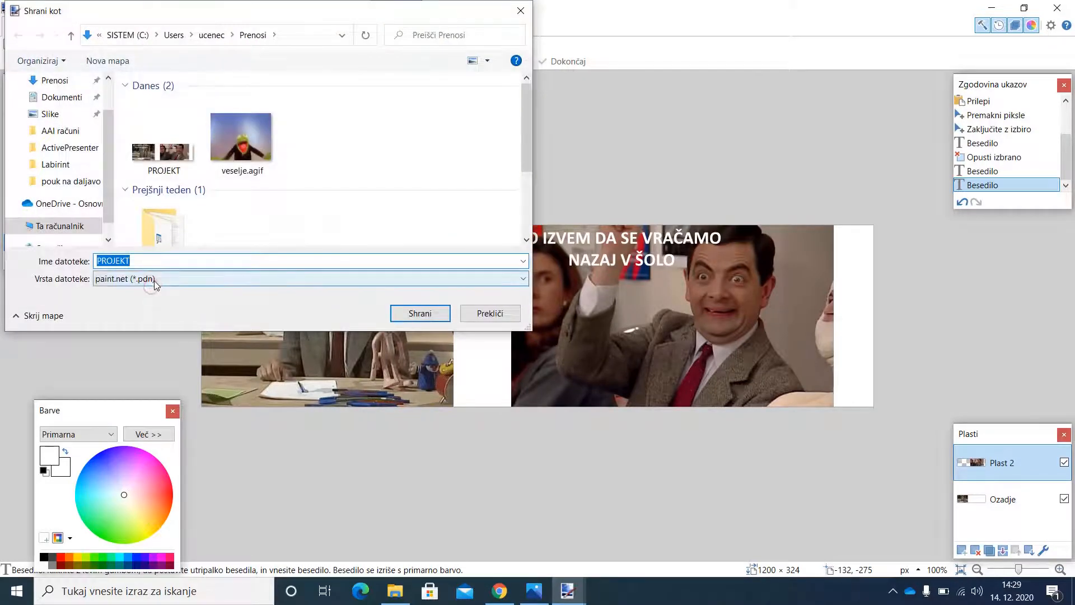
pyautogui.click(156, 280)
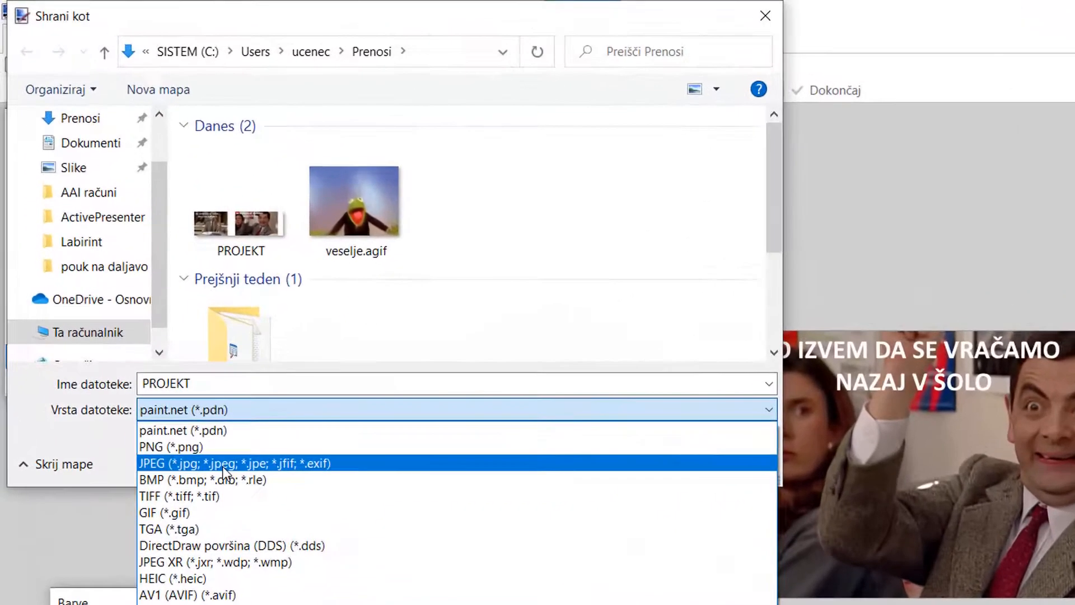
pyautogui.click(223, 464)
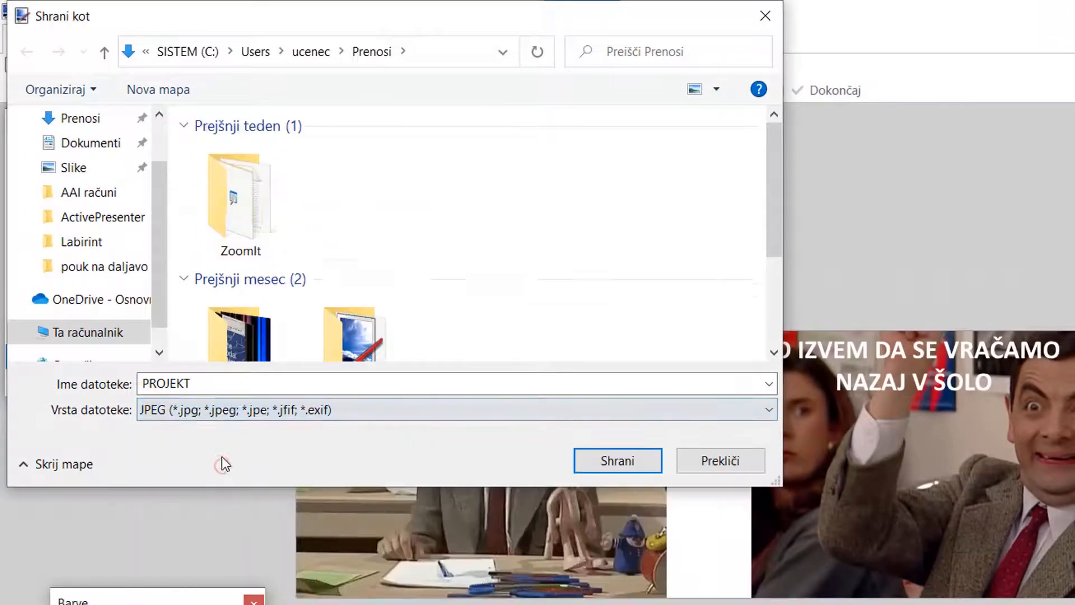
pyautogui.doubleClick(214, 378)
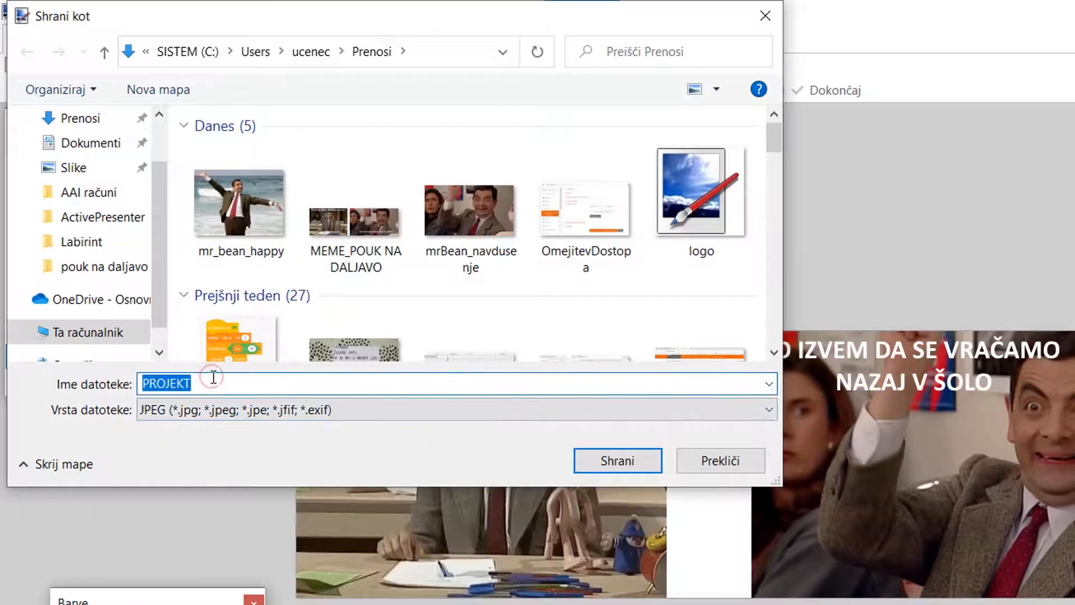
pyautogui.write('MEME POUK NA DALJAVO')
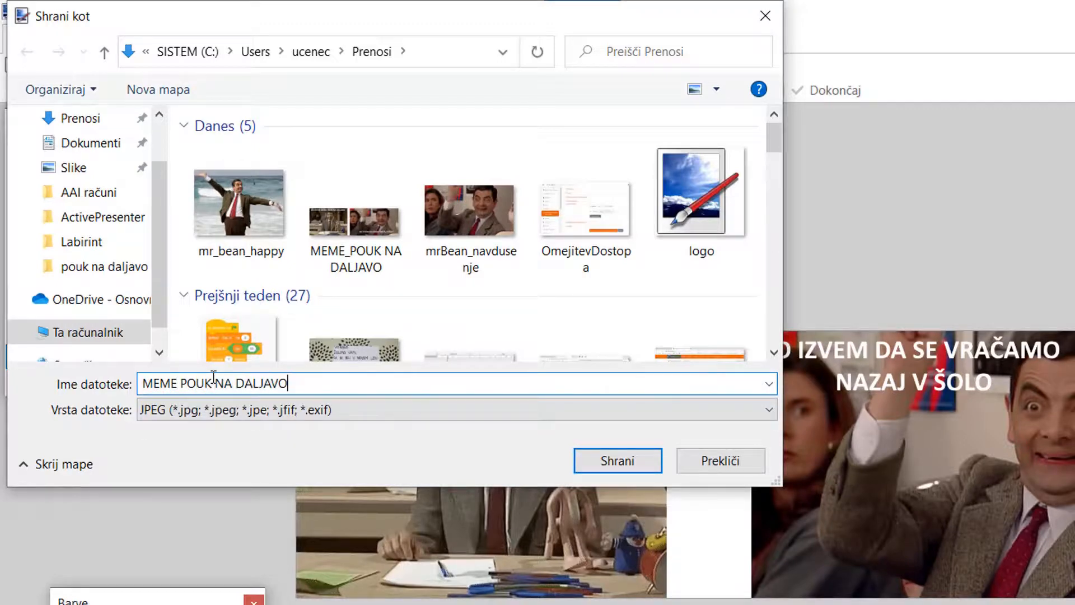
pyautogui.press('Return')
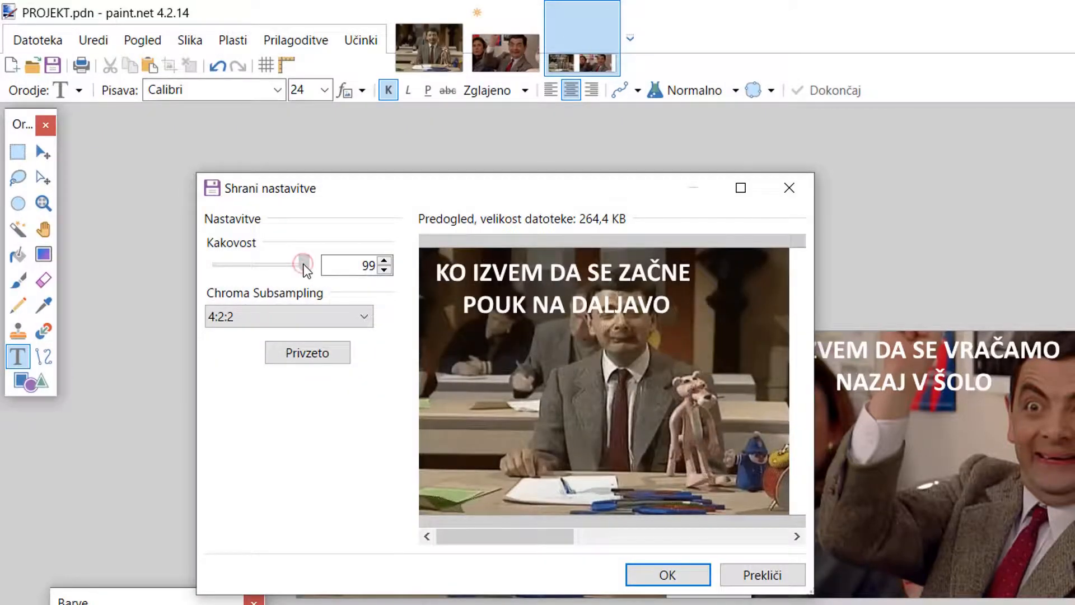
# Lower the JPEG quality slightly, accept the save settings and flatten the image to complete the export.
pyautogui.moveTo(300, 263); pyautogui.dragTo(298, 263)
pyautogui.click(694, 583)
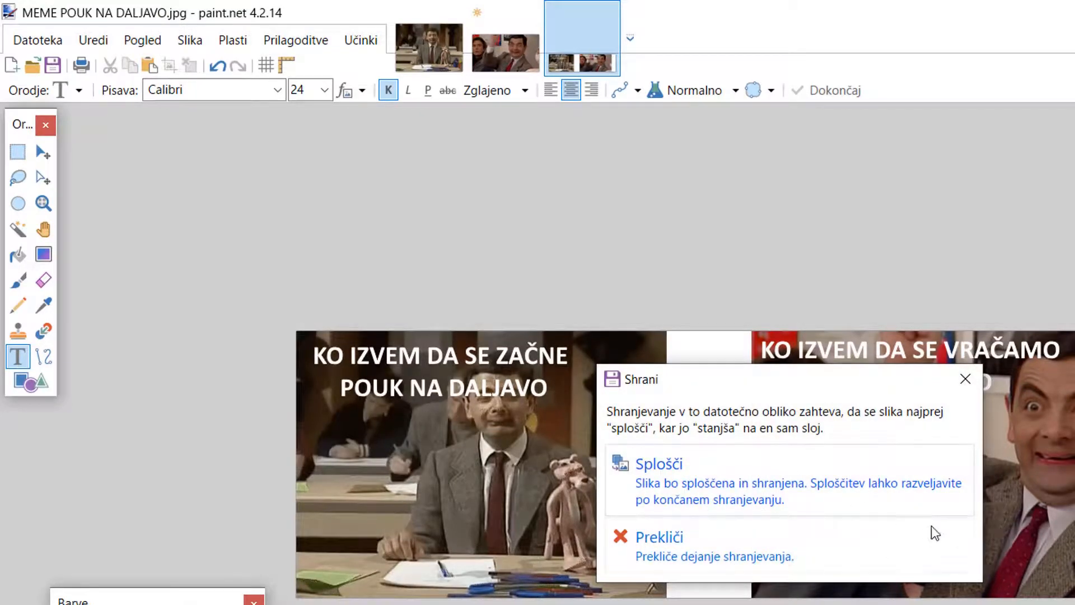
pyautogui.click(890, 493)
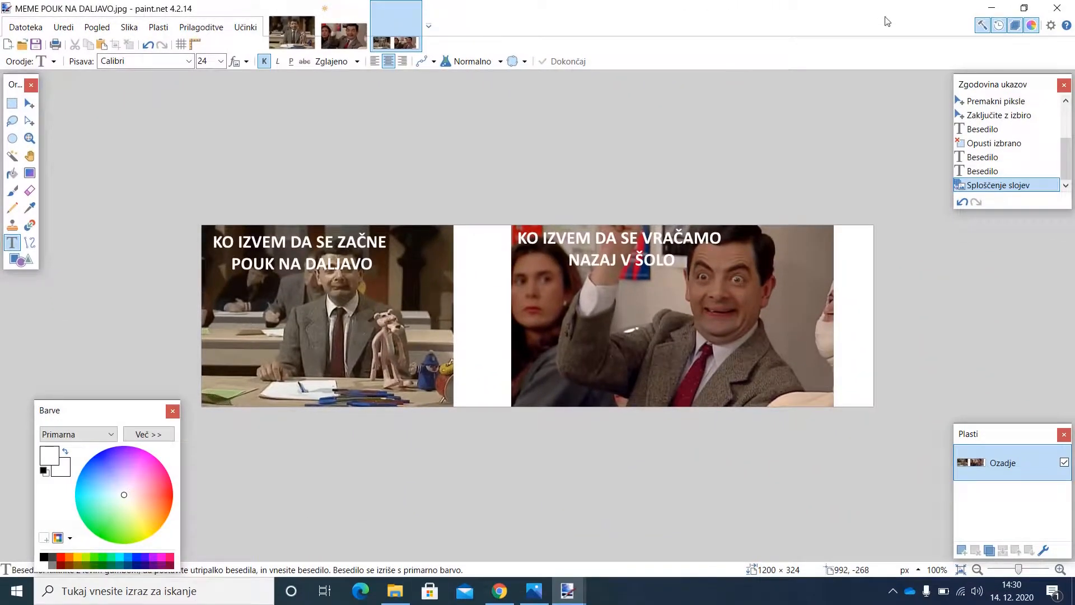
# Close paint.net without saving the changes to the source picture, and open the Prenosi folder in File Explorer.
pyautogui.click(1056, 8)
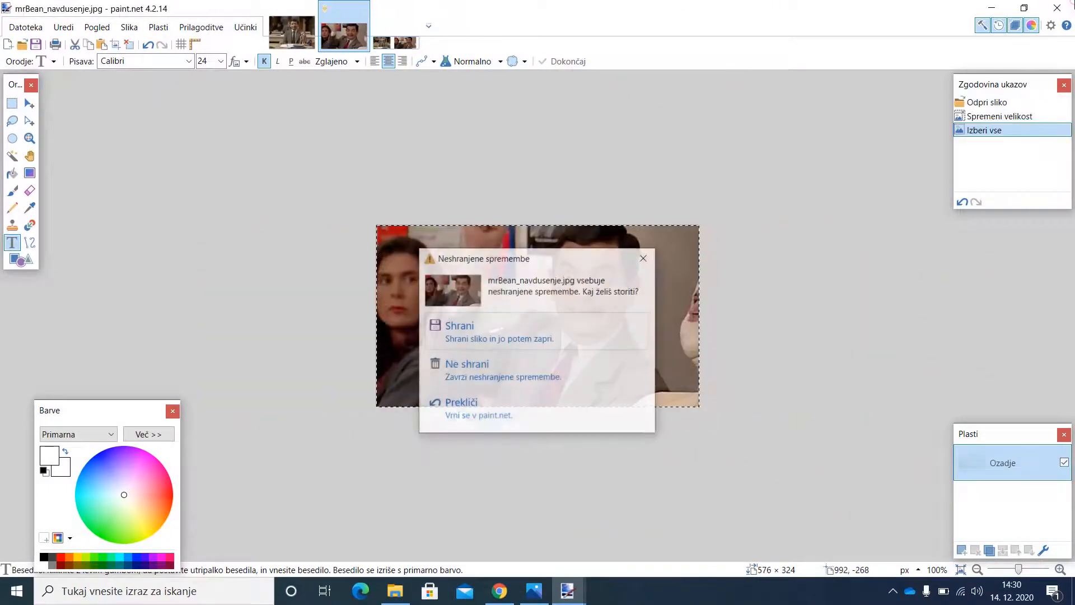
pyautogui.click(516, 379)
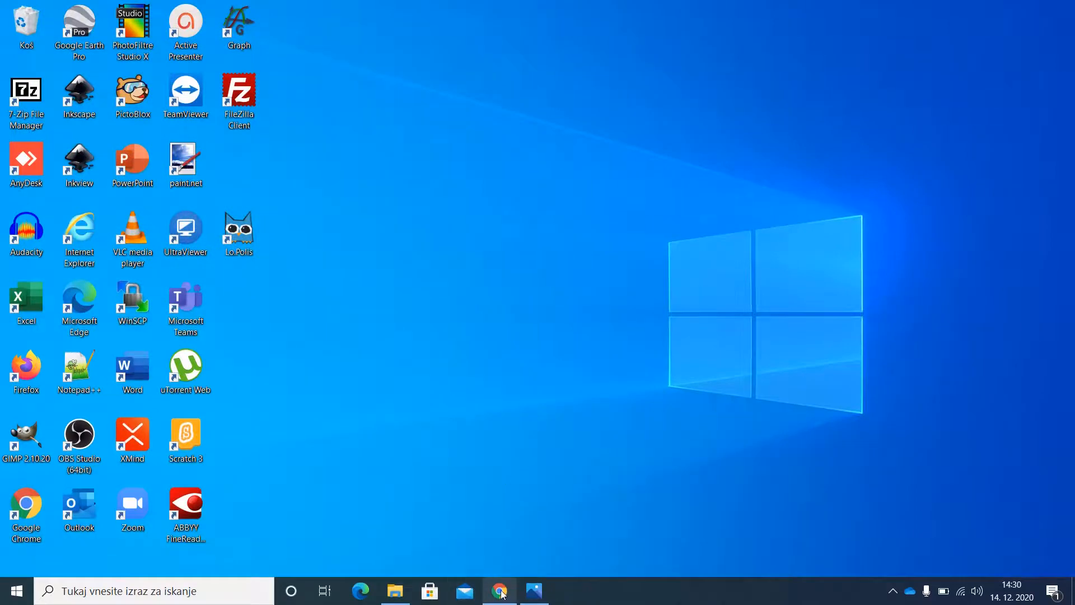
pyautogui.click(395, 591)
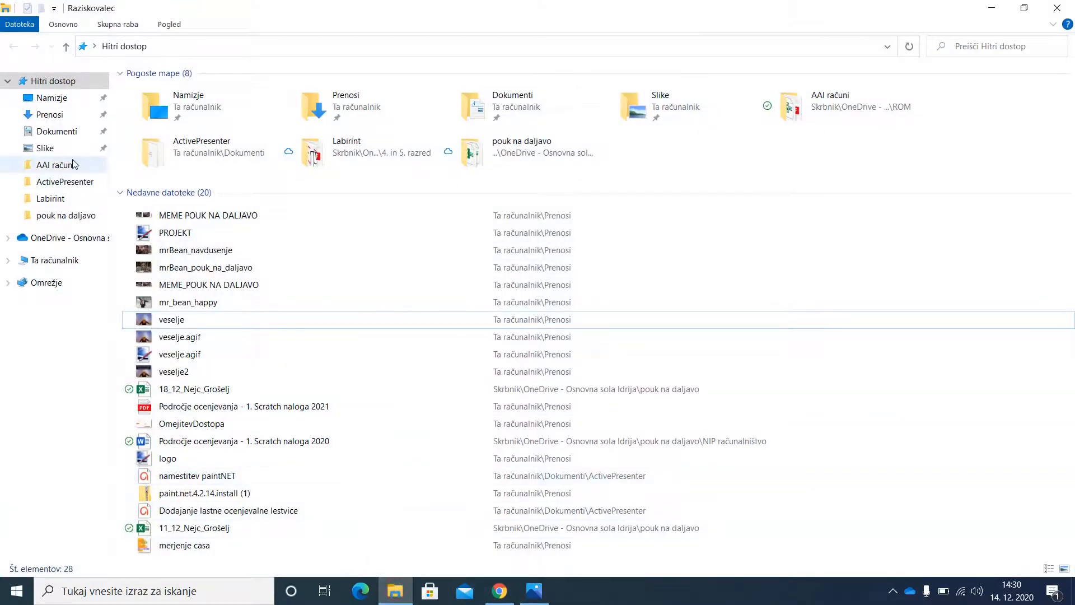
pyautogui.click(63, 115)
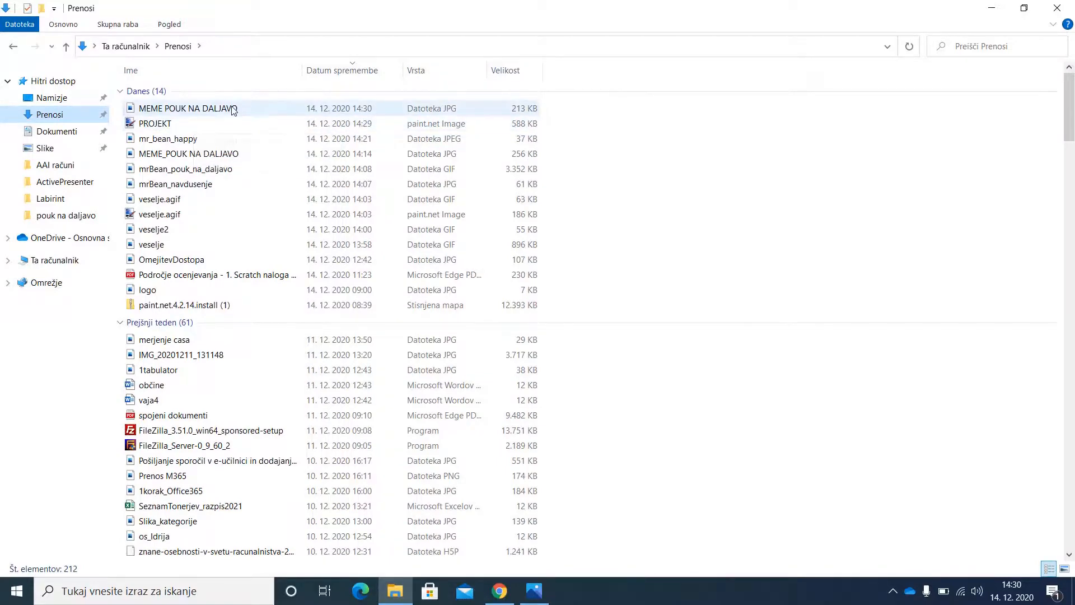
# Open the MEME POUK NA DALJAVO JPEG from Prenosi in paint.net to examine its layers, and close it.
pyautogui.click(172, 112)
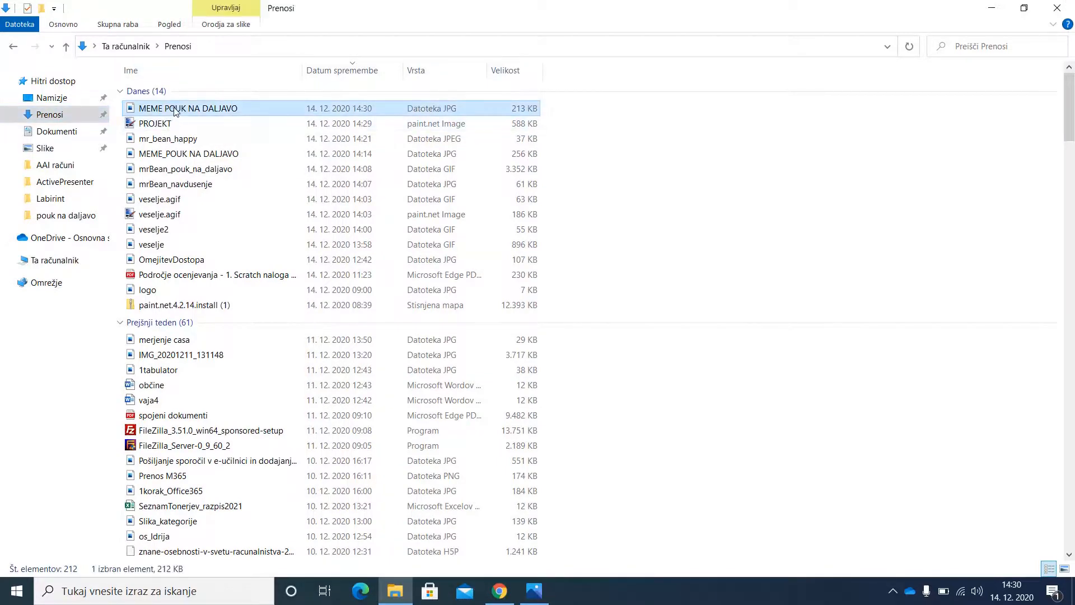
pyautogui.rightClick(174, 110)
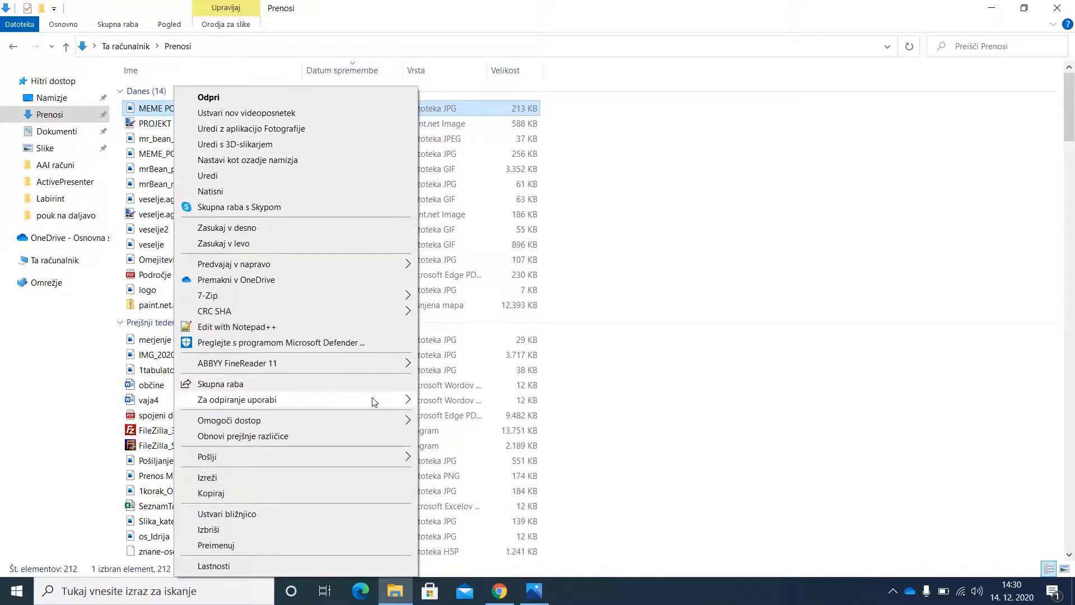
pyautogui.moveTo(374, 401)
pyautogui.click(448, 463)
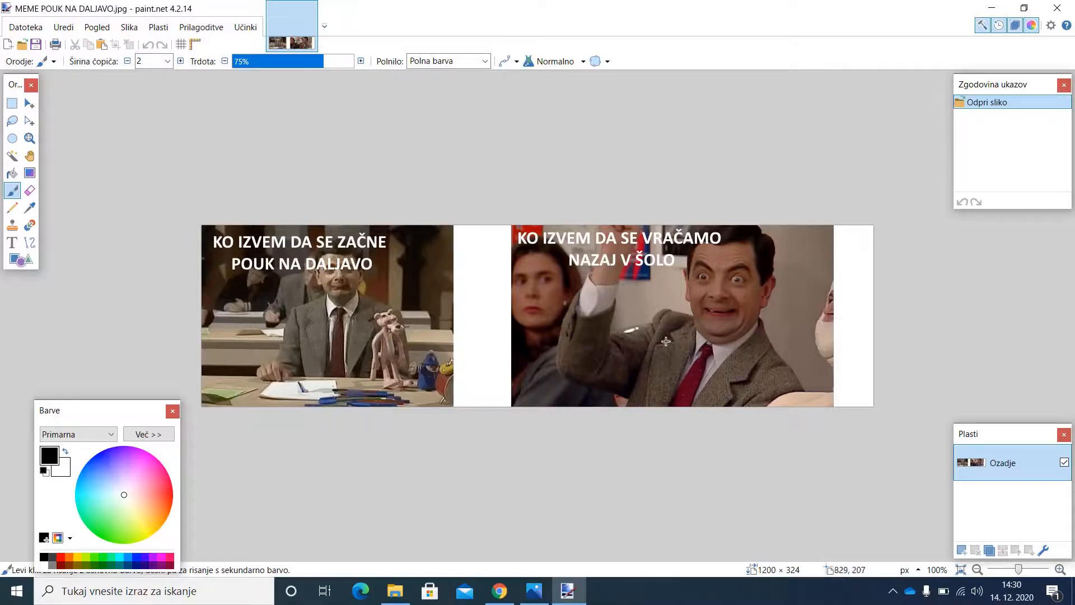
pyautogui.click(1057, 8)
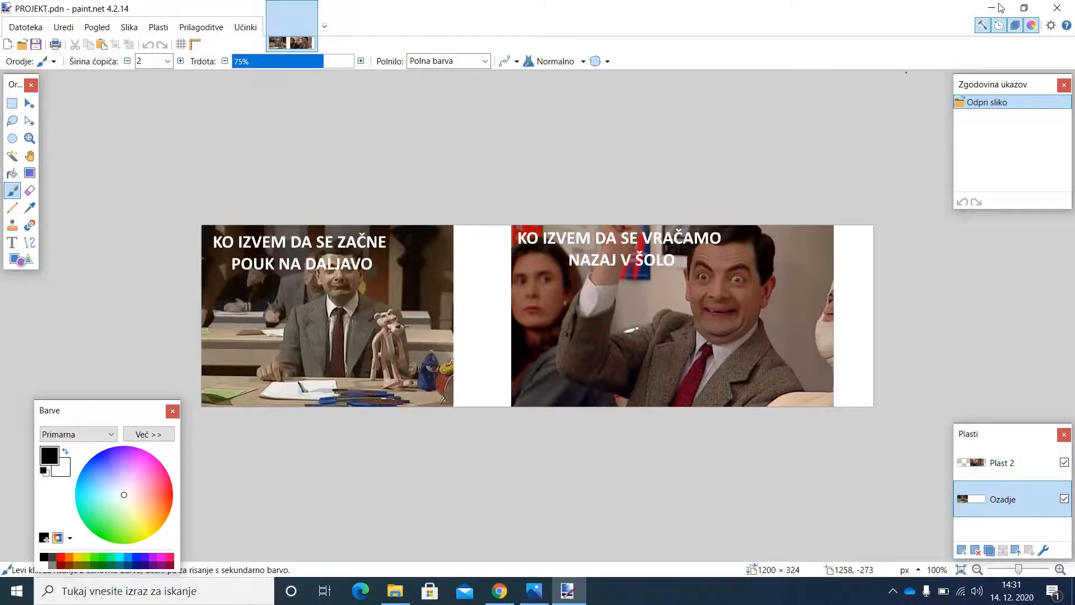
# Close PROJEKT.pdn and open the MEME POUK NA DALJAVO JPEG from Prenosi in the default photo viewer.
pyautogui.click(1057, 8)
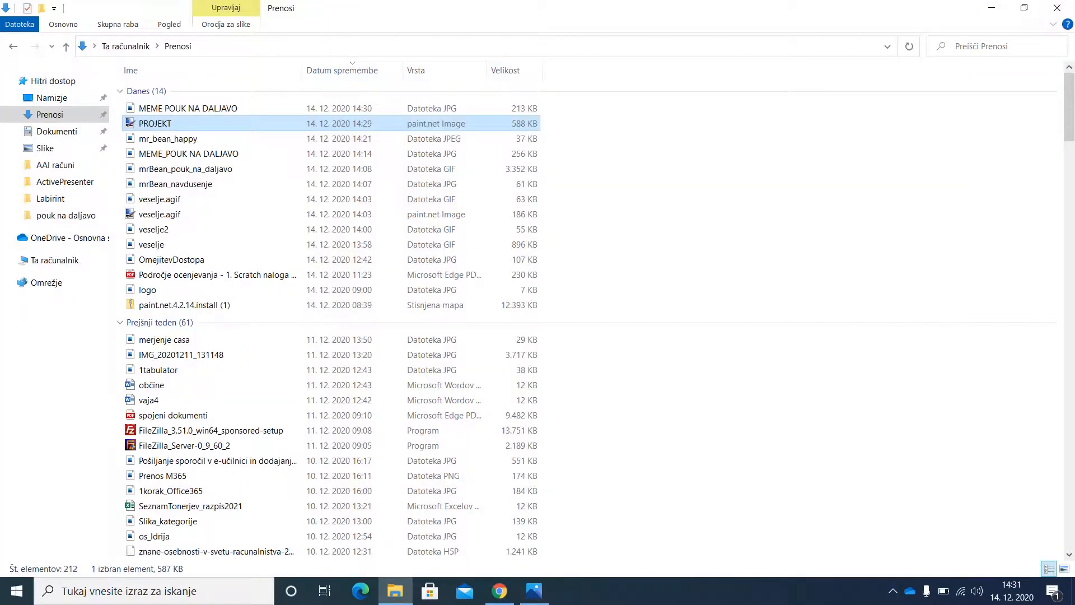
pyautogui.doubleClick(200, 110)
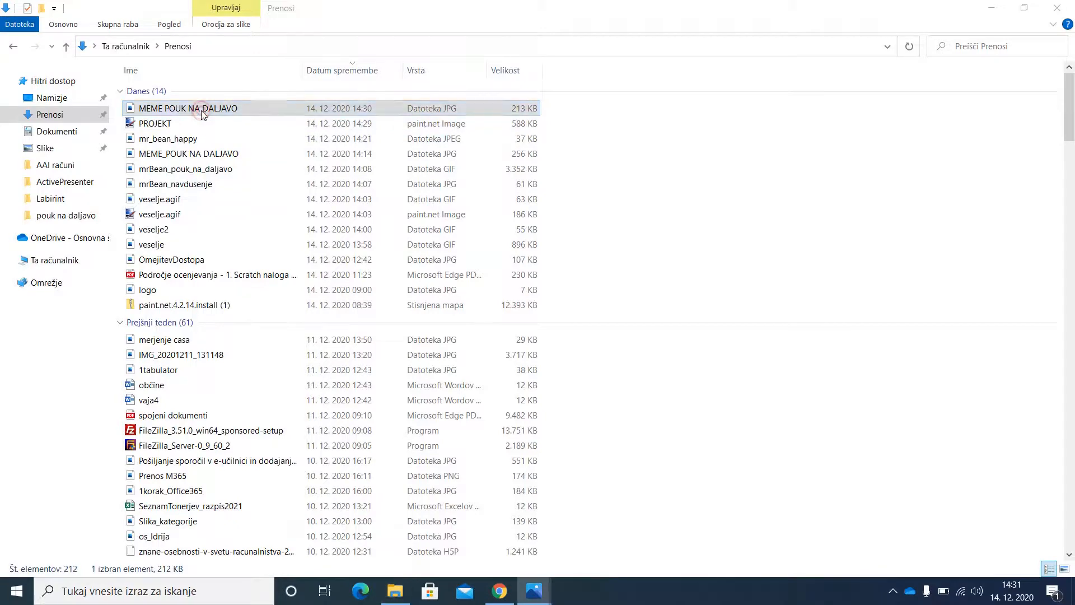